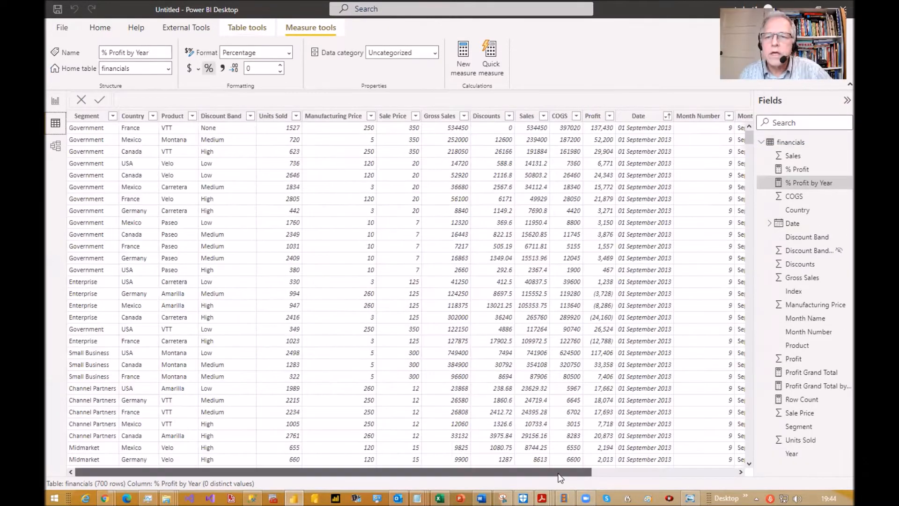
# Examine the Date, Month Name and Year columns of the financials table across the 2013 and 2014 rows.
pyautogui.moveTo(565, 476); pyautogui.dragTo(715, 478)
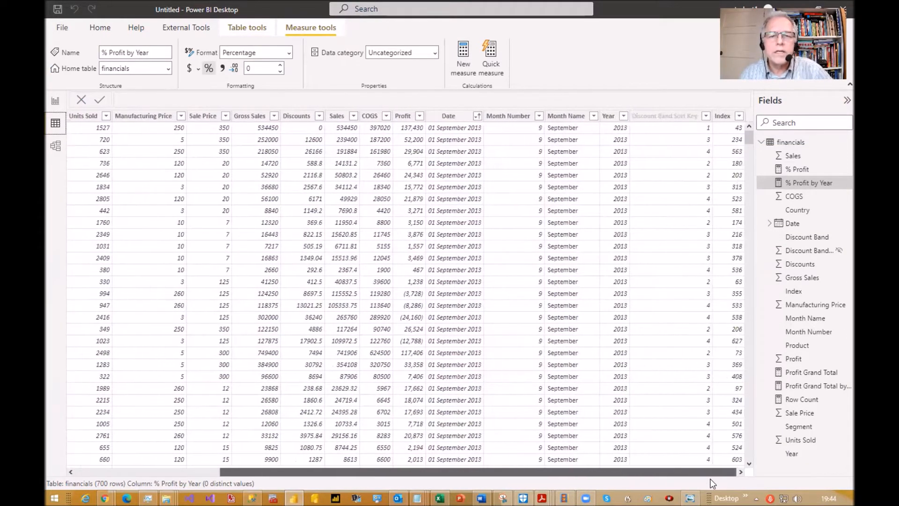
pyautogui.click(457, 127)
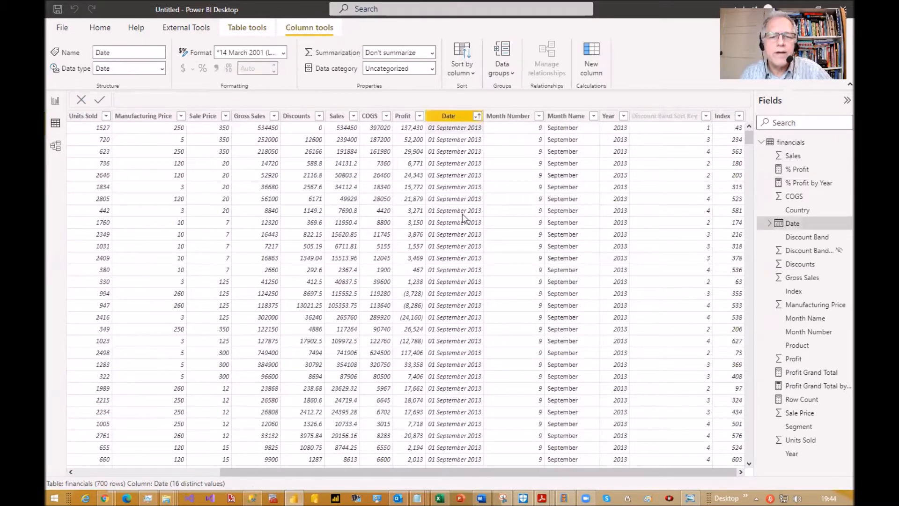
pyautogui.scroll(-8, 475, 314)
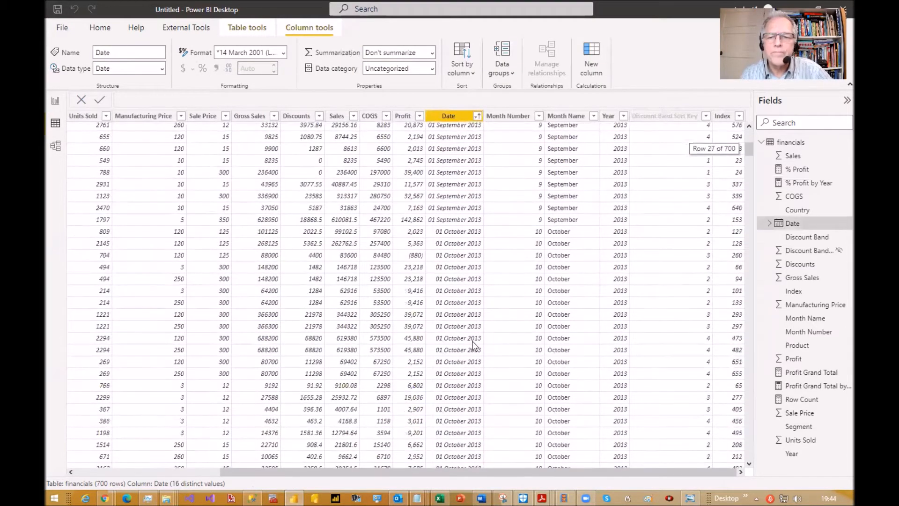
pyautogui.moveTo(748, 145); pyautogui.dragTo(457, 237)
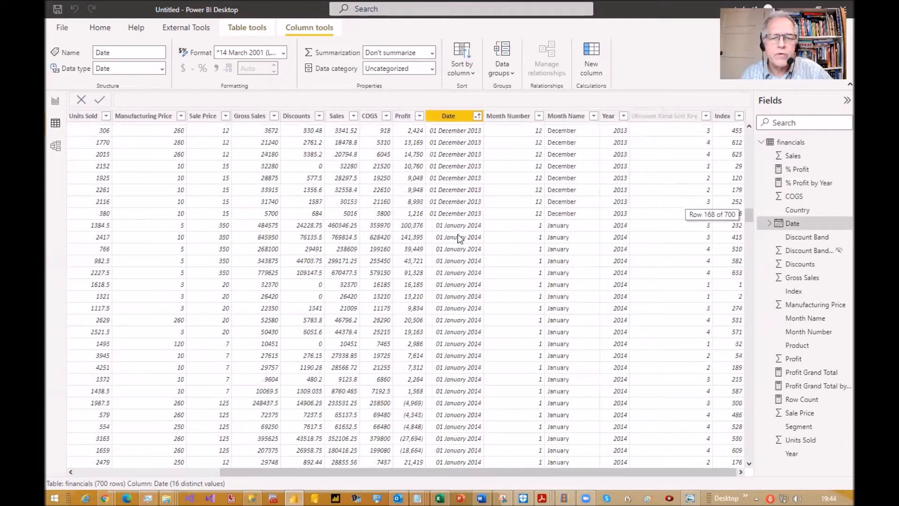
pyautogui.moveTo(747, 213); pyautogui.dragTo(748, 312)
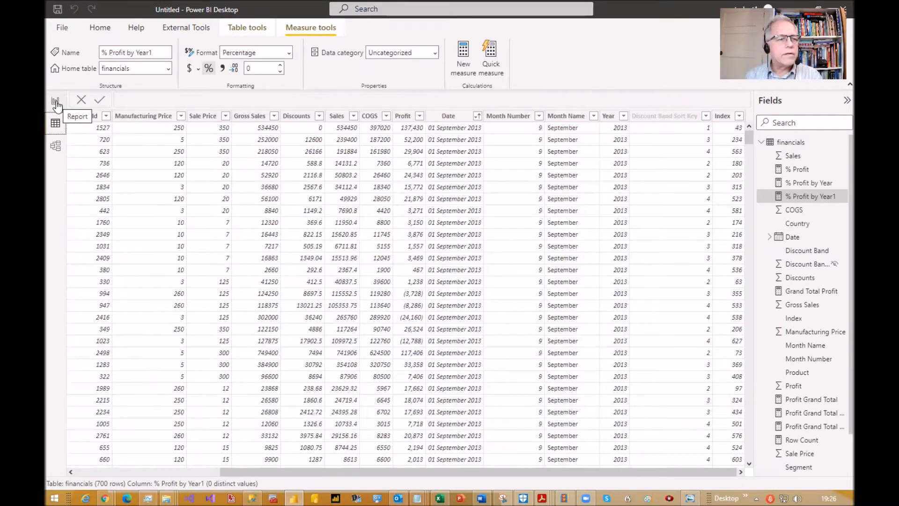
# Open the report view and place an empty matrix visual on the Page 3 canvas.
pyautogui.click(56, 103)
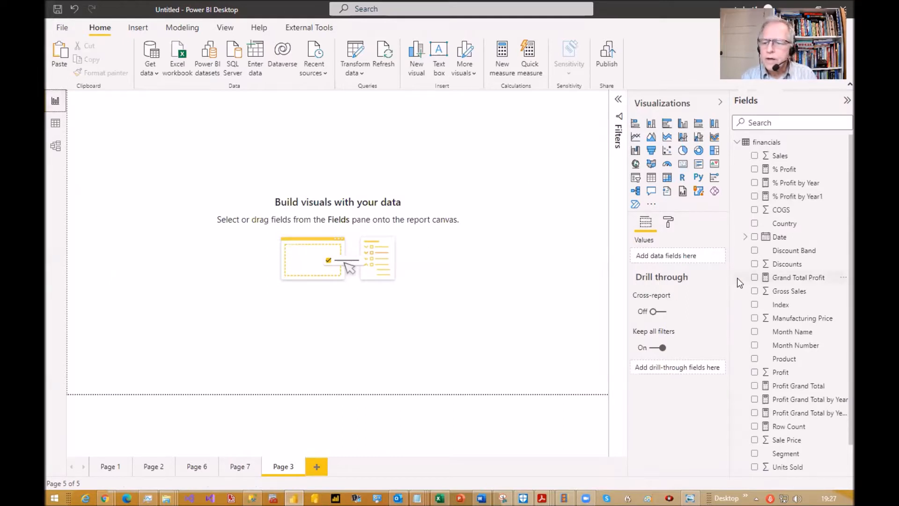
pyautogui.click(669, 183)
pyautogui.moveTo(195, 178); pyautogui.dragTo(253, 213)
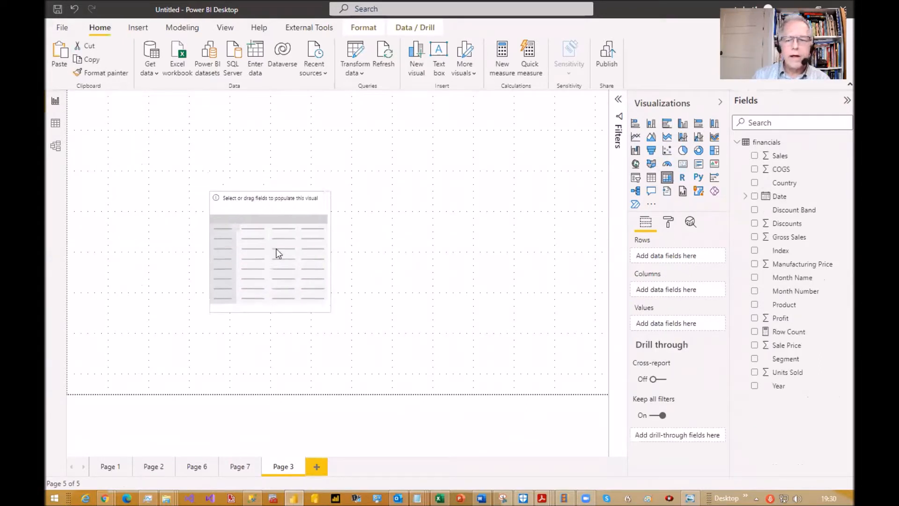
pyautogui.moveTo(277, 251); pyautogui.dragTo(283, 252)
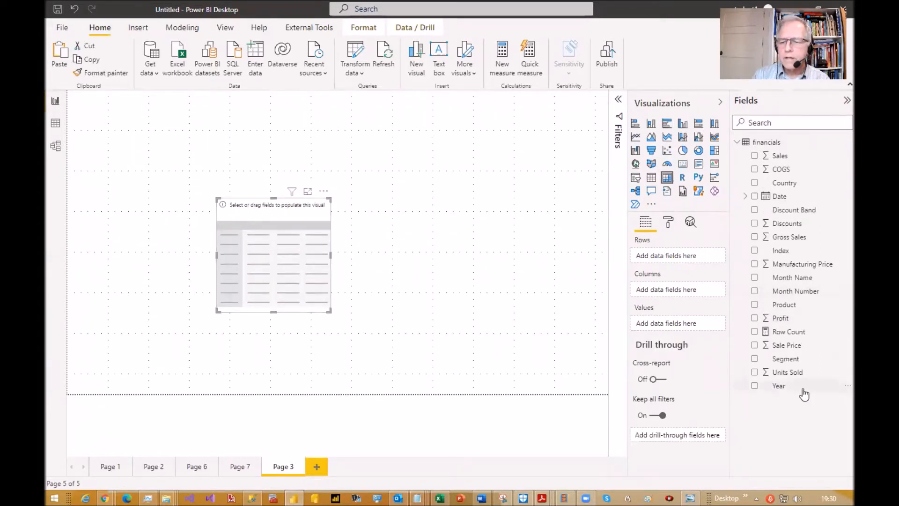
# Assign Year to the matrix columns, Country to its rows and Profit to its values.
pyautogui.moveTo(783, 392); pyautogui.dragTo(686, 295)
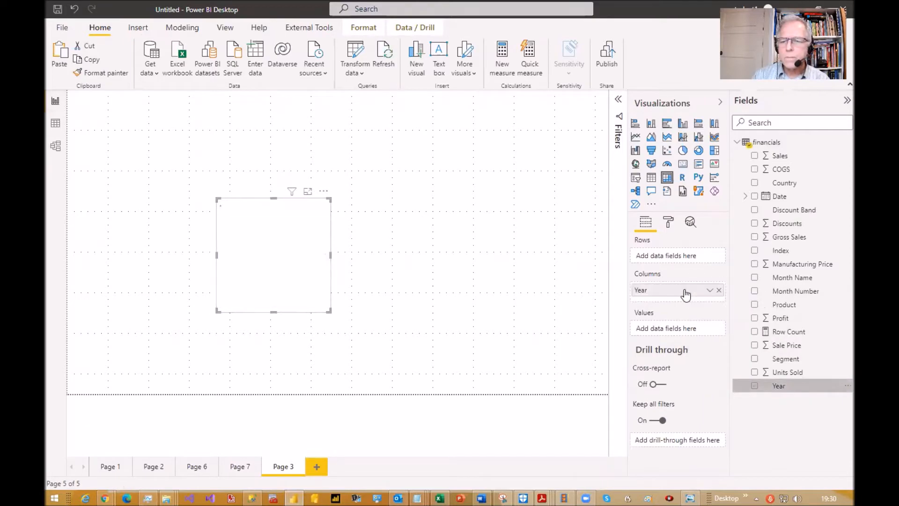
pyautogui.moveTo(791, 183); pyautogui.dragTo(695, 255)
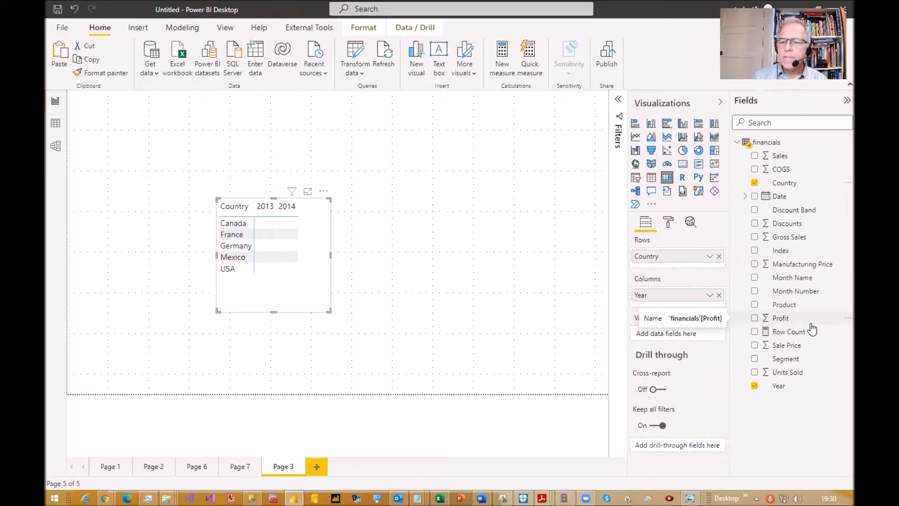
pyautogui.click(786, 319)
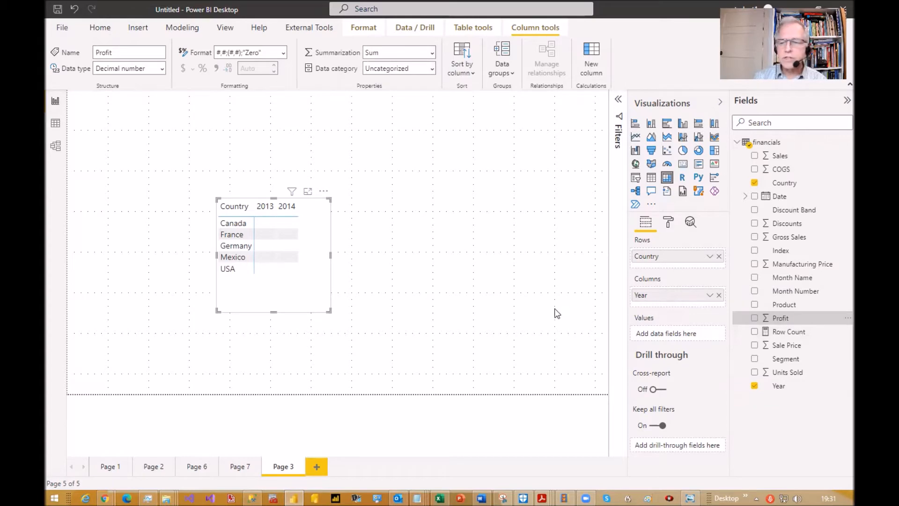
pyautogui.moveTo(803, 323); pyautogui.dragTo(707, 335)
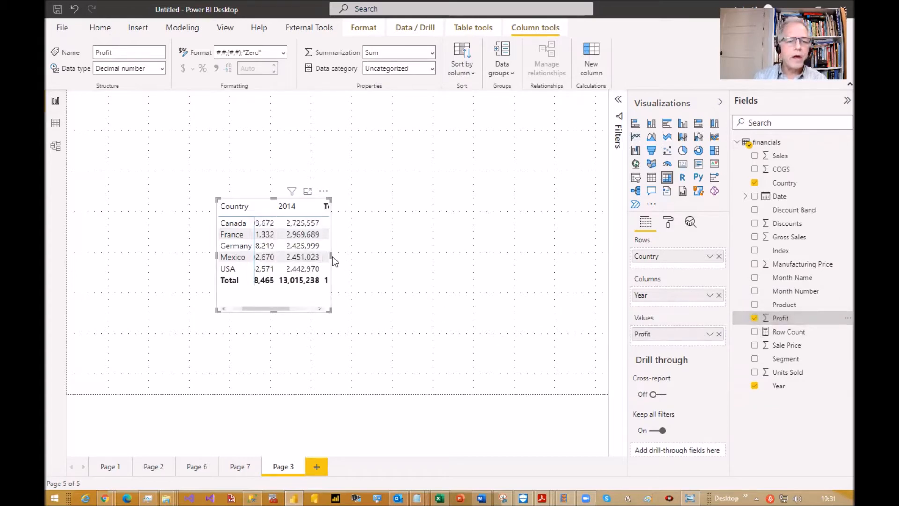
# Widen the matrix until all year and total columns fit, and move it to the upper-left area of the canvas.
pyautogui.moveTo(330, 255); pyautogui.dragTo(439, 262)
pyautogui.moveTo(370, 303); pyautogui.dragTo(266, 248)
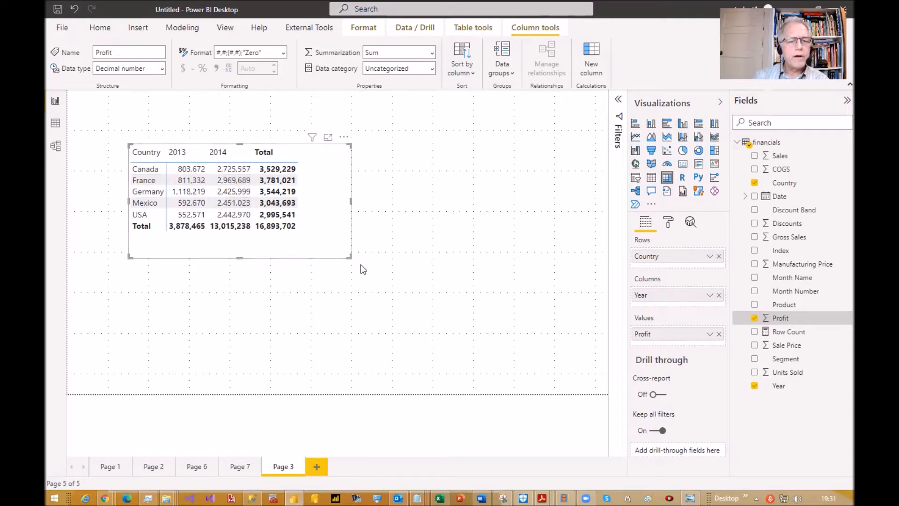
pyautogui.moveTo(349, 258); pyautogui.dragTo(312, 257)
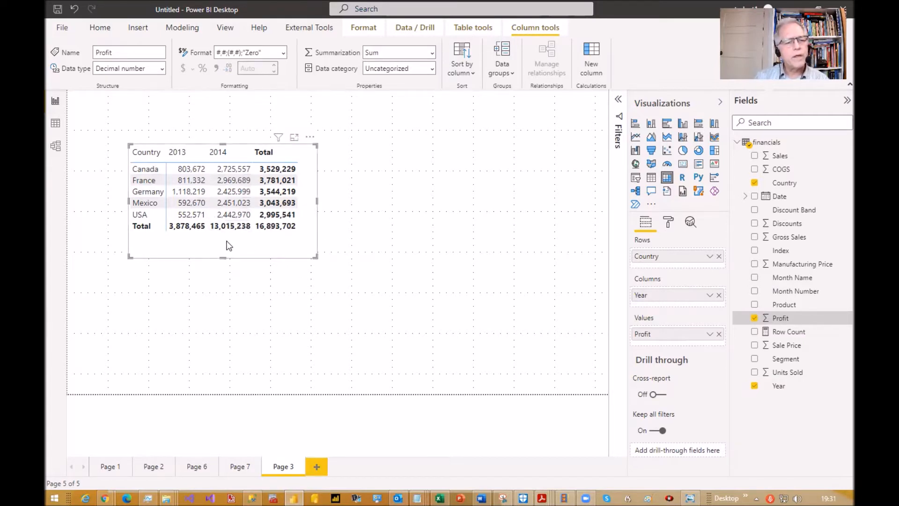
pyautogui.moveTo(260, 257); pyautogui.dragTo(241, 254)
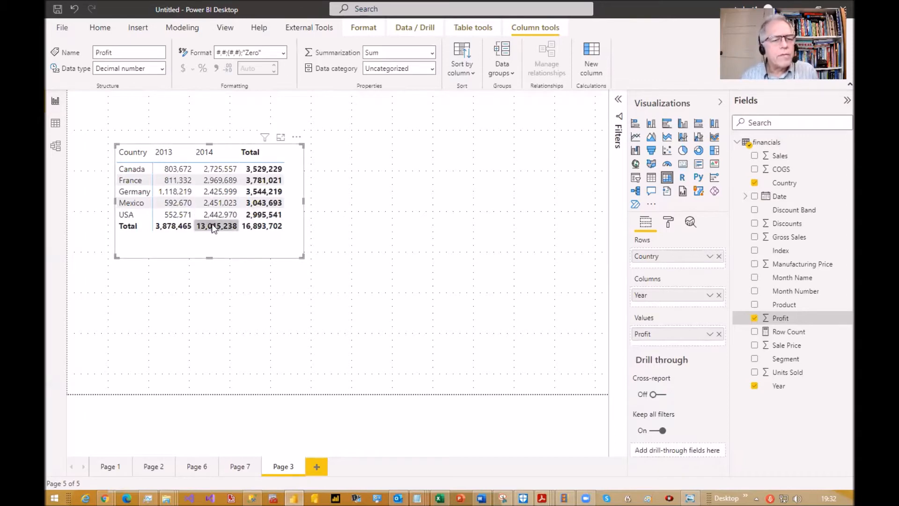
# Highlight France's 2013 profit in the matrix, switch to Financial Sample.xlsx in Excel and filter the Country column to France only.
pyautogui.click(178, 180)
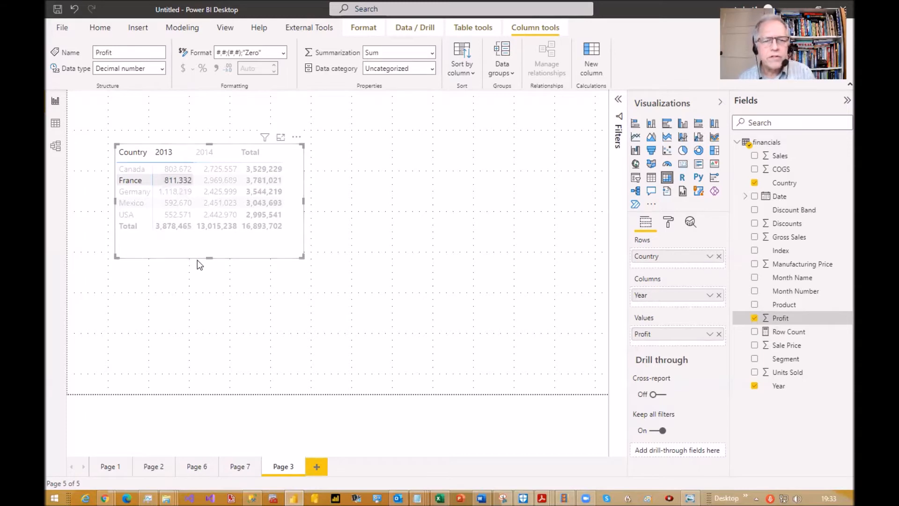
pyautogui.hotkey('alt', 'Tab')
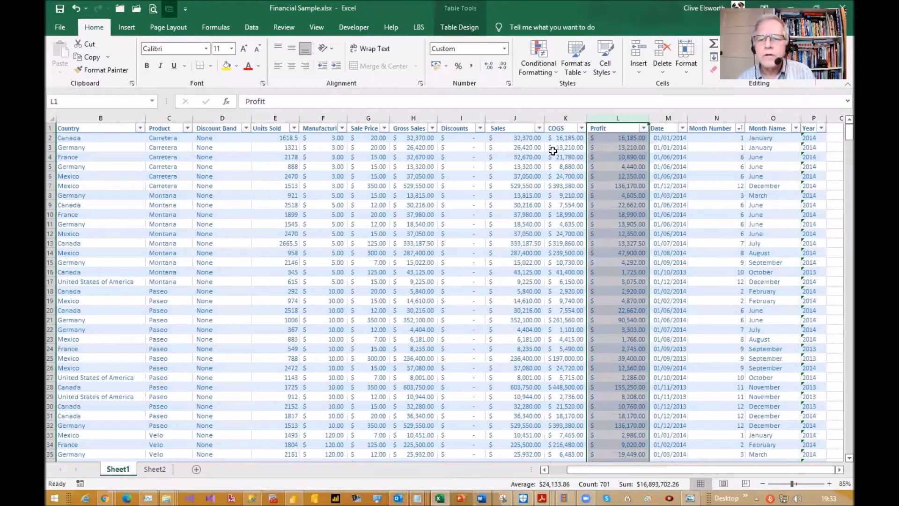
pyautogui.click(107, 138)
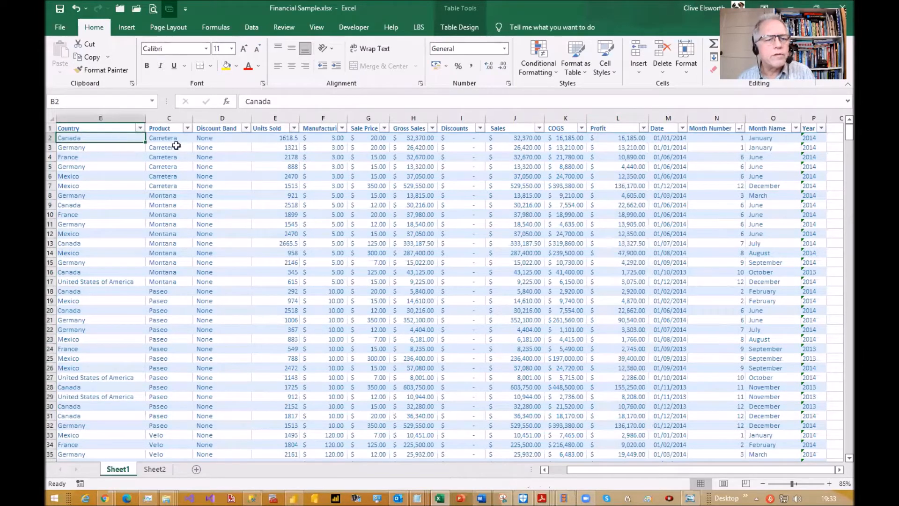
pyautogui.click(139, 127)
pyautogui.click(78, 251)
pyautogui.click(77, 272)
pyautogui.click(122, 357)
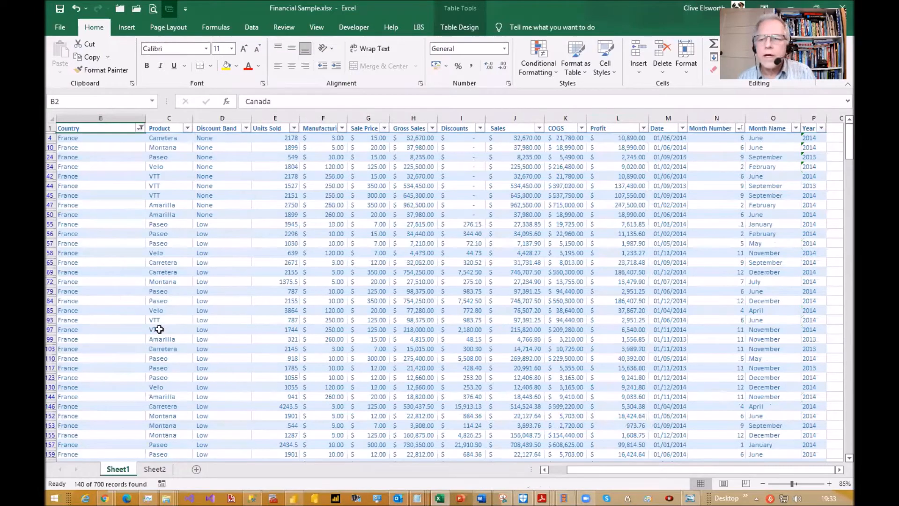
# Filter the Year column of the Excel table to 2013 only.
pyautogui.click(822, 129)
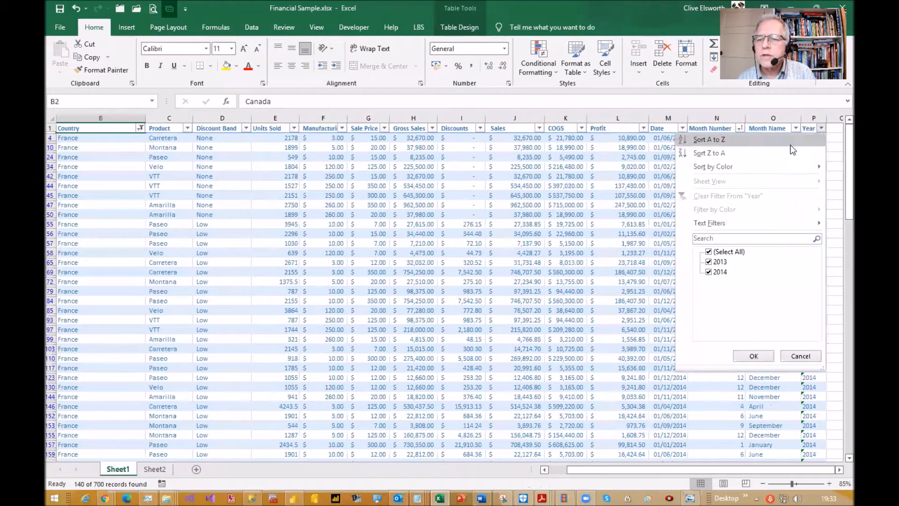
pyautogui.click(708, 252)
pyautogui.click(709, 262)
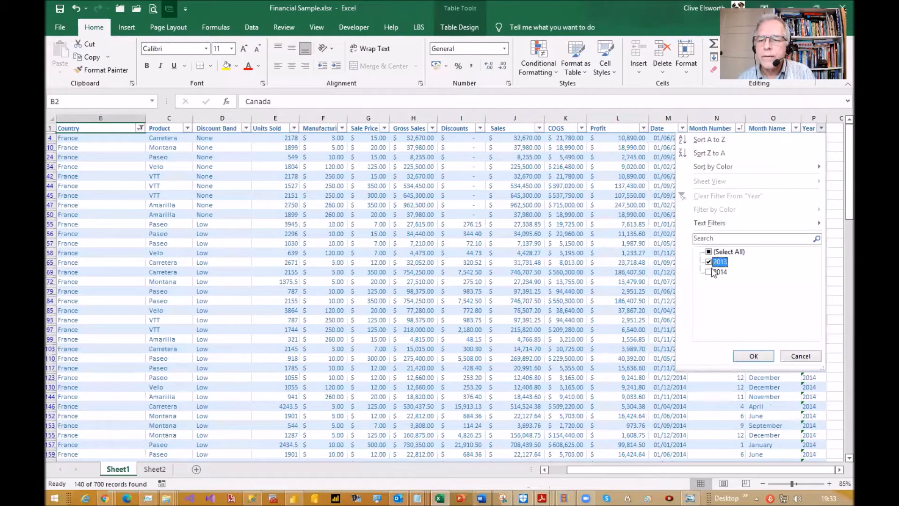
pyautogui.click(753, 356)
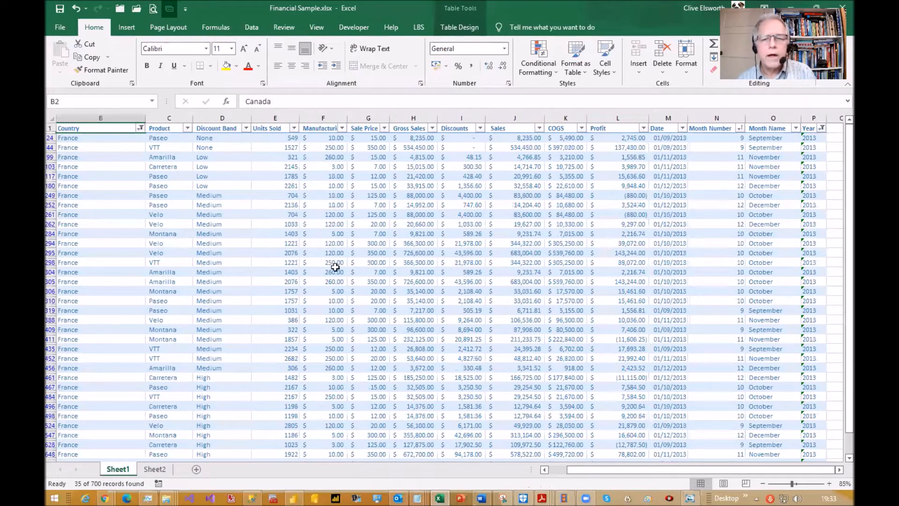
# Check the sum of the filtered Profit column, return to Power BI Desktop and clear the highlighted matrix cell.
pyautogui.click(618, 115)
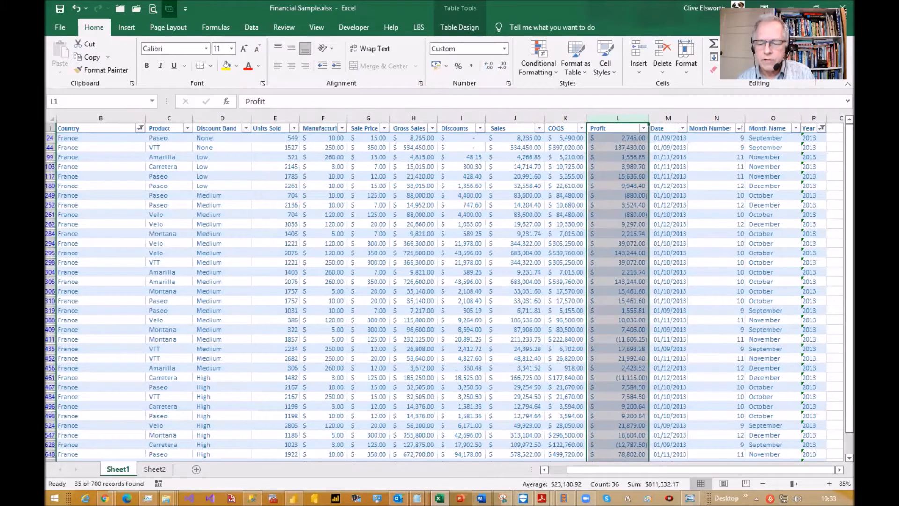
pyautogui.click(662, 484)
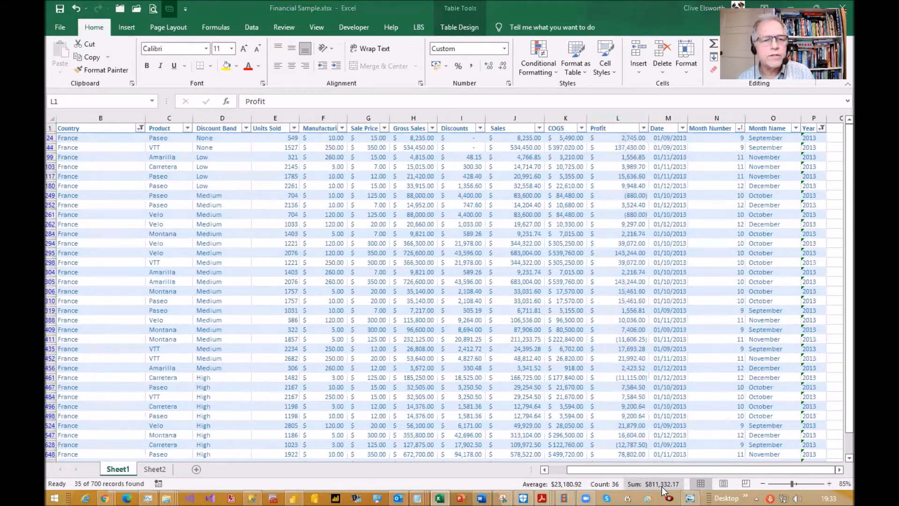
pyautogui.hotkey('alt', 'Tab')
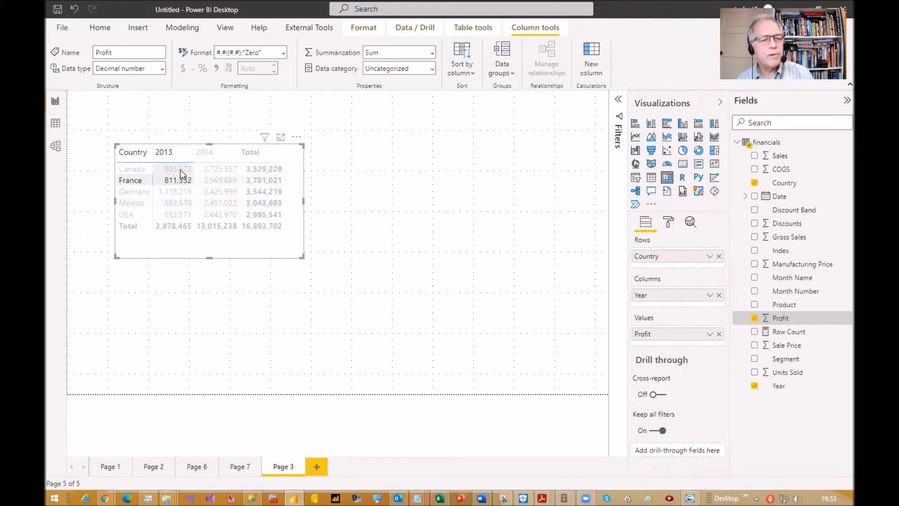
pyautogui.click(126, 224)
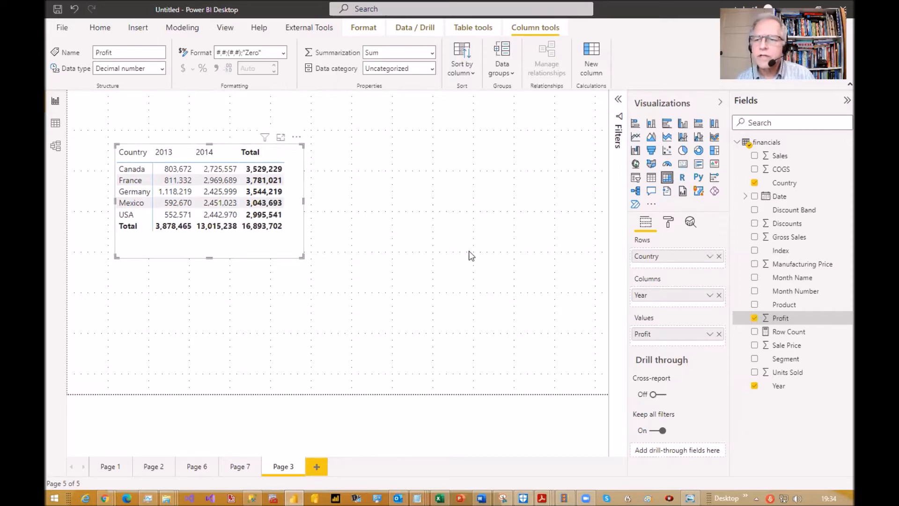
# Create a new measure in the financials table and name it Profit Grand Total.
pyautogui.click(781, 144)
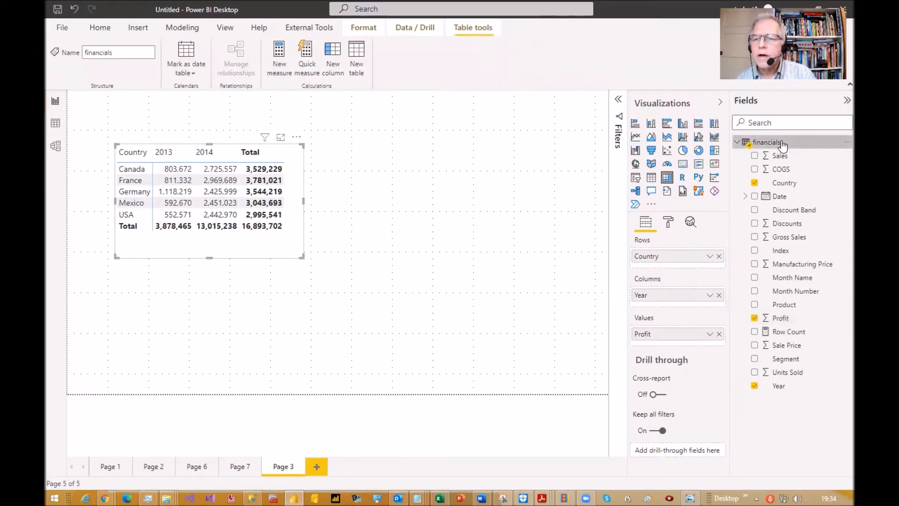
pyautogui.rightClick(781, 144)
pyautogui.click(735, 149)
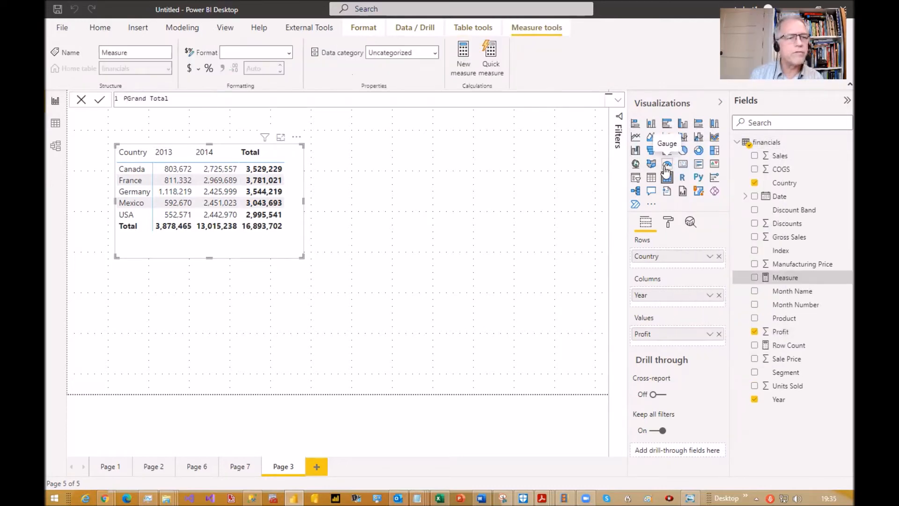
pyautogui.write('rofit')
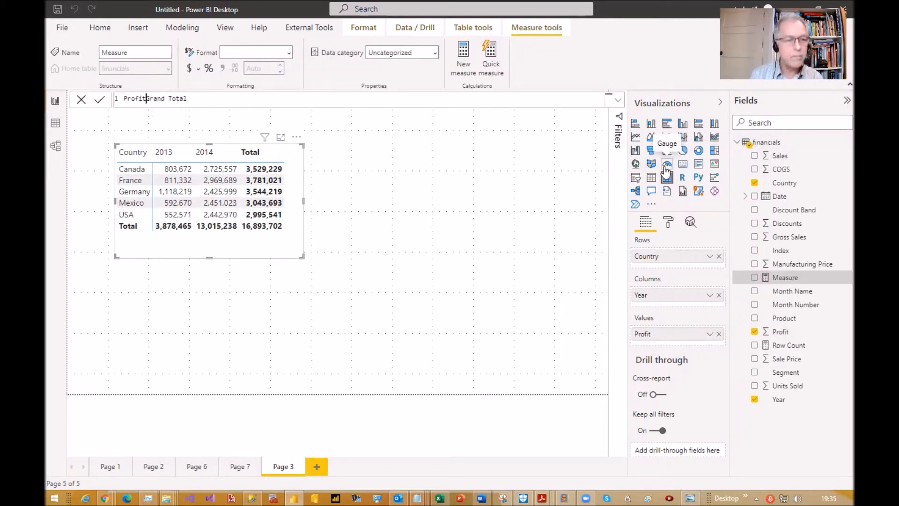
pyautogui.press('End')
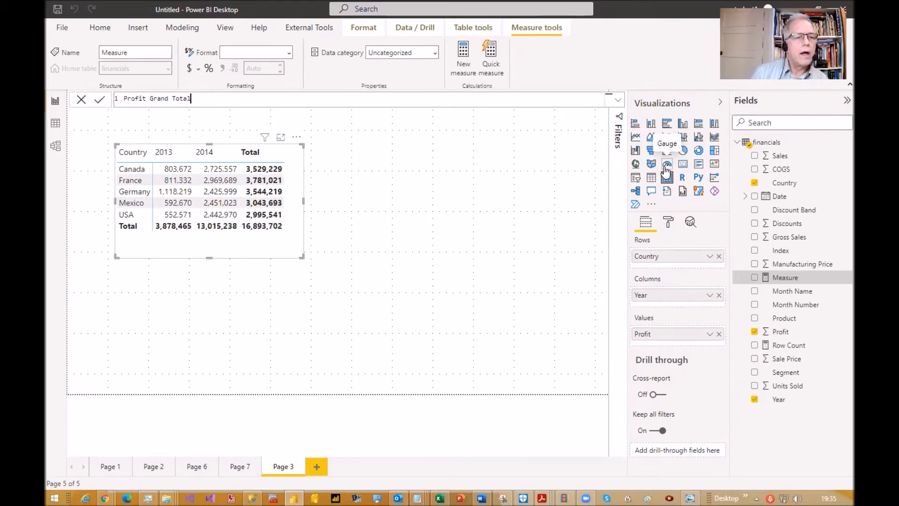
# Begin the Profit Grand Total formula with CALCULATE and SUM(financials[Profit]) as its expression.
pyautogui.write('= c')
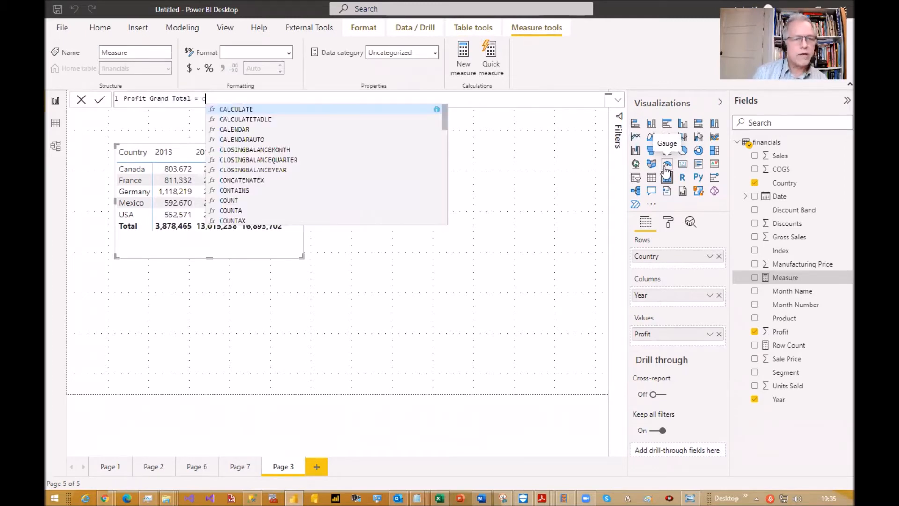
pyautogui.press('Tab')
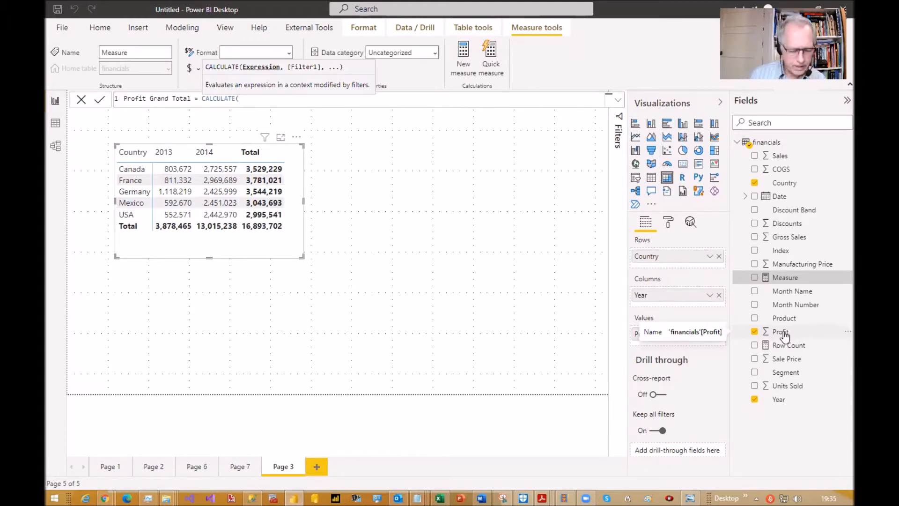
pyautogui.write('SUM(')
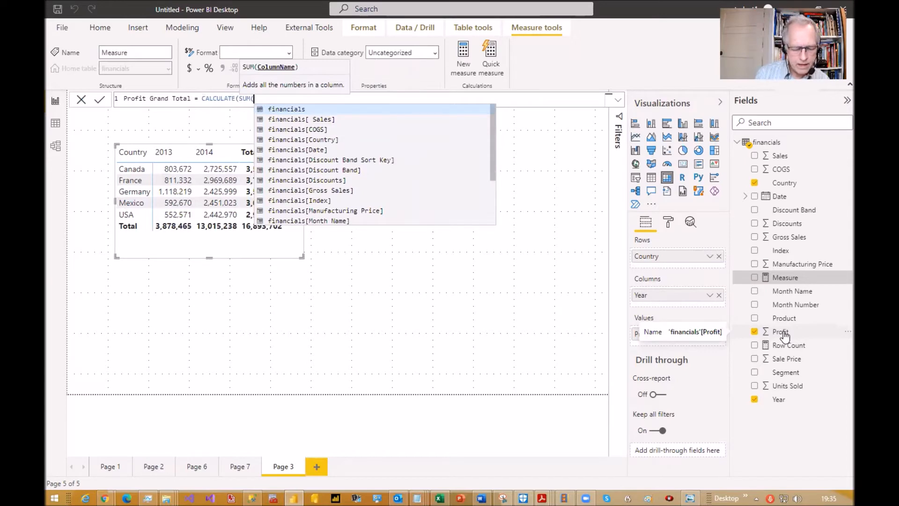
pyautogui.write('pro')
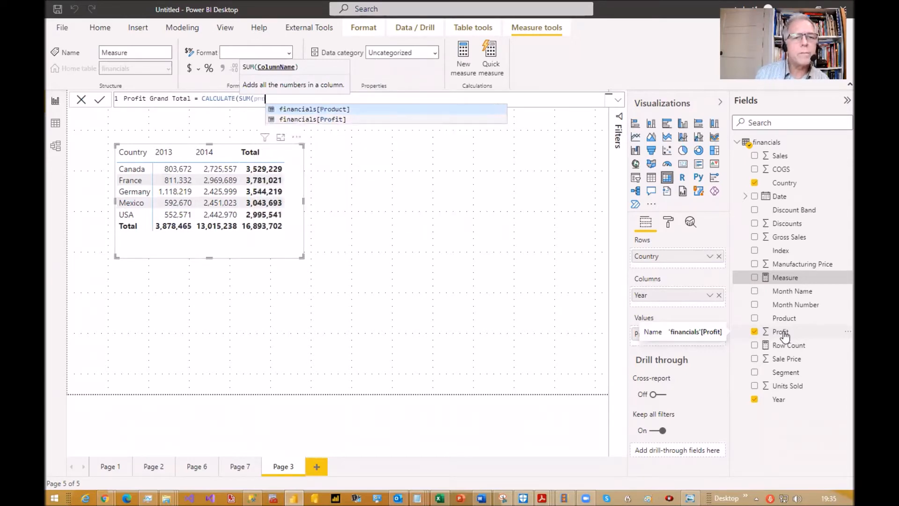
pyautogui.press('Down')
pyautogui.press('Tab')
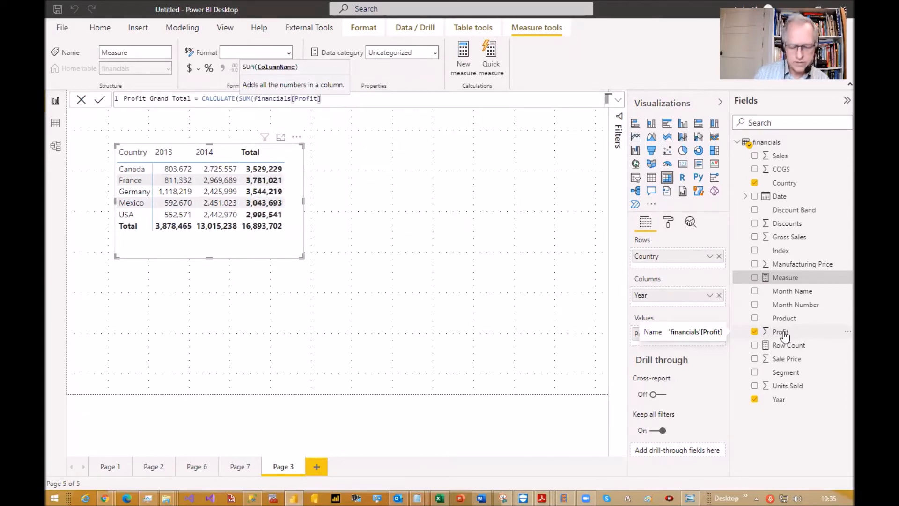
pyautogui.write(')')
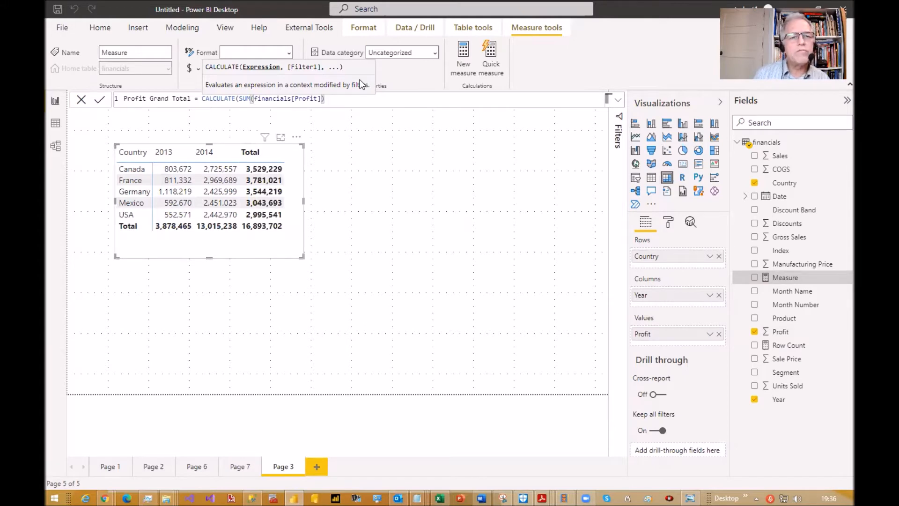
# Add ALL(financials) as the CALCULATE filter argument, close the formula and commit the Profit Grand Total measure.
pyautogui.write(',')
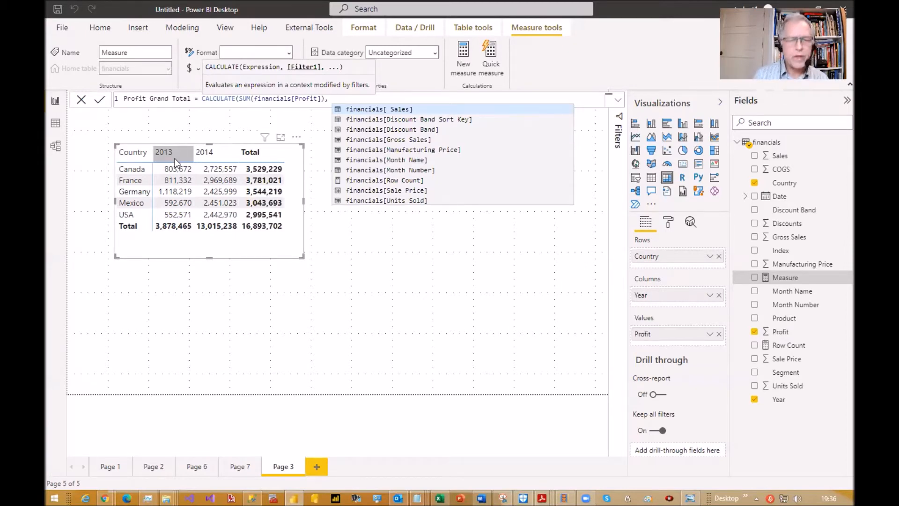
pyautogui.write('A')
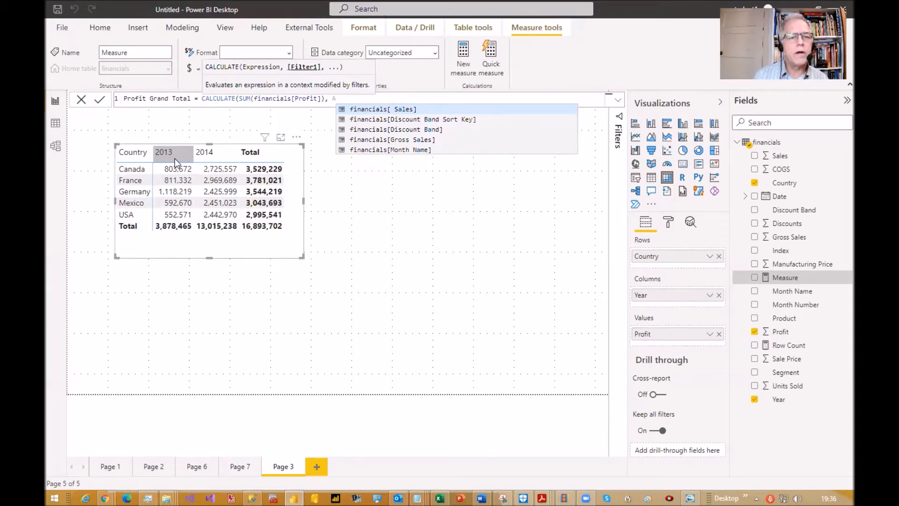
pyautogui.write('LL')
pyautogui.press('Down')
pyautogui.write('(')
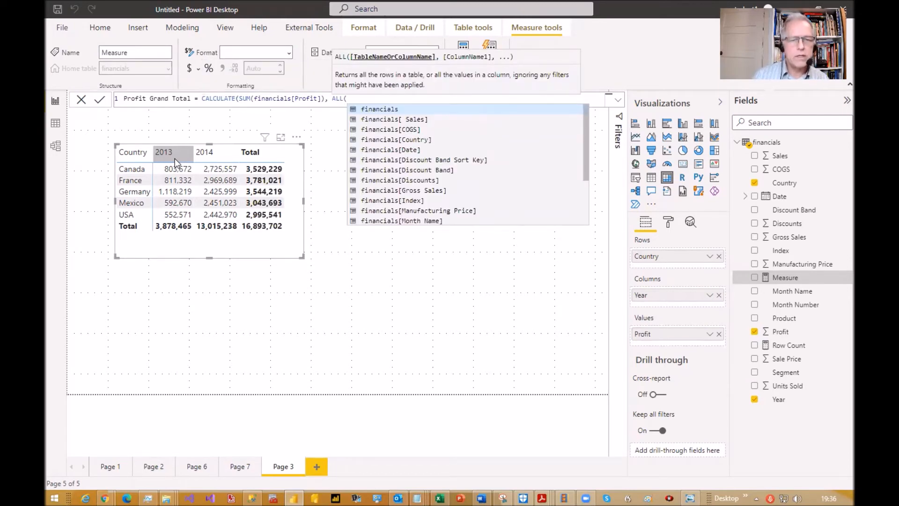
pyautogui.press('Tab')
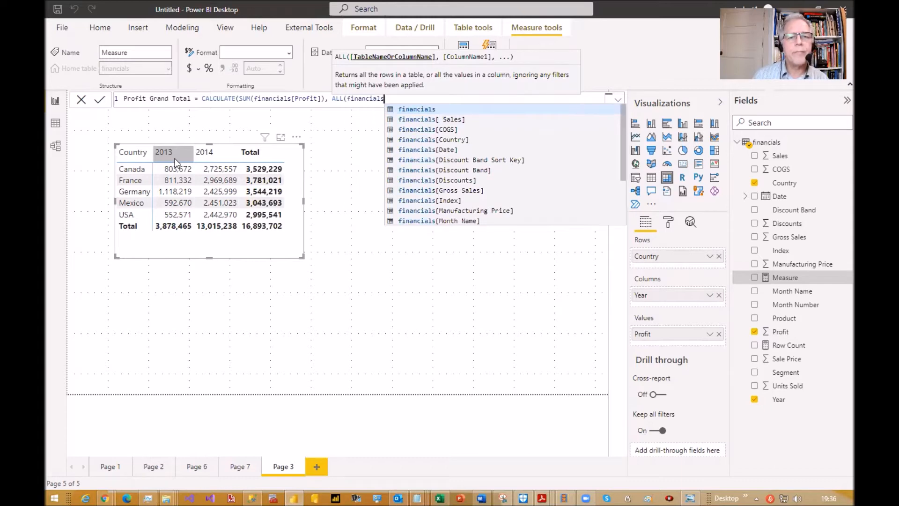
pyautogui.write(')')
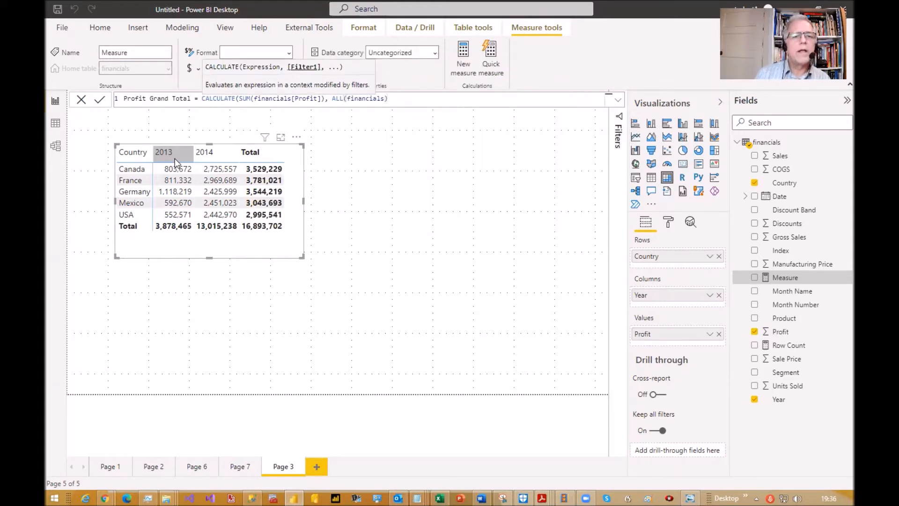
pyautogui.write(' )')
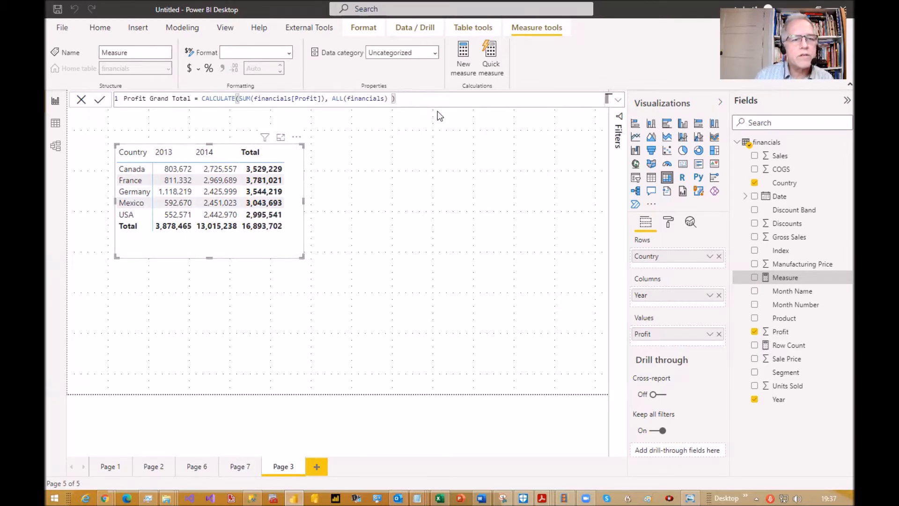
pyautogui.press('Return')
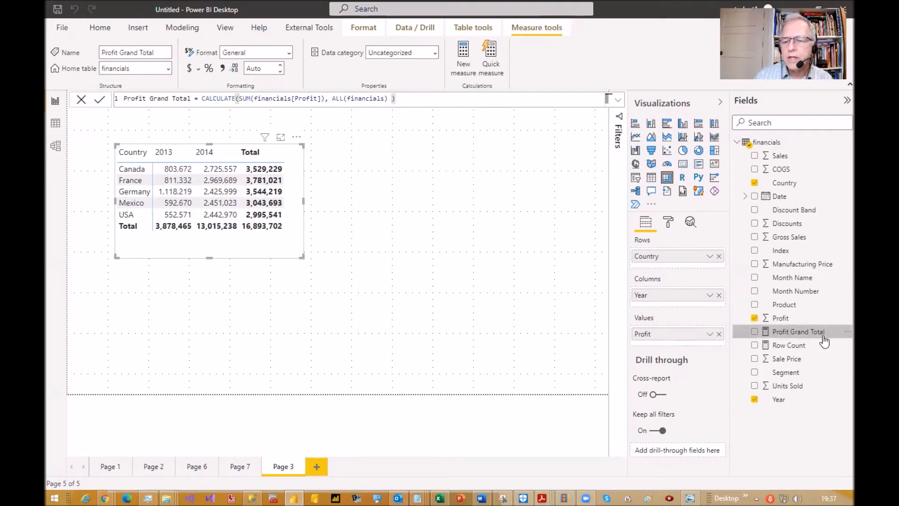
# Widen the matrix to about twice its width and add Profit Grand Total to its values.
pyautogui.moveTo(301, 200); pyautogui.dragTo(575, 213)
pyautogui.moveTo(809, 333); pyautogui.dragTo(719, 345)
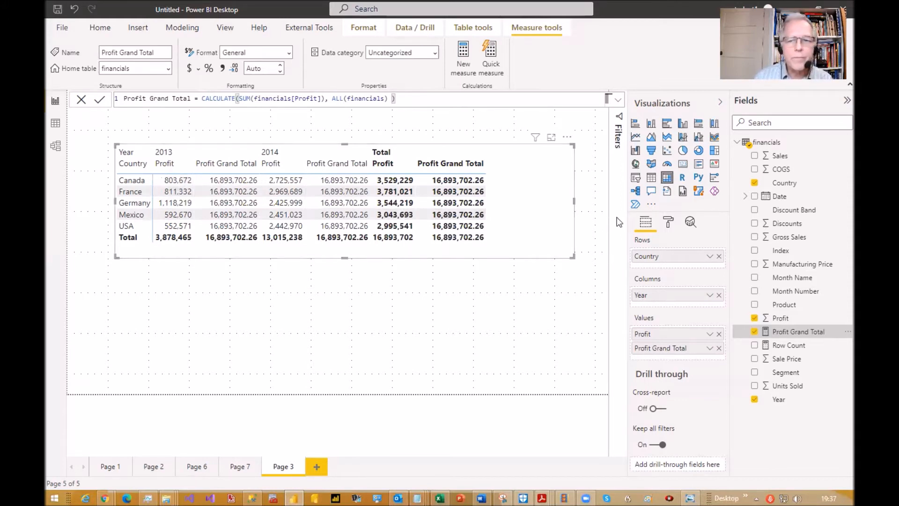
# Create a new measure in the financials table named % Profit, starting its formula with SUM(financials[Profit]).
pyautogui.click(778, 145)
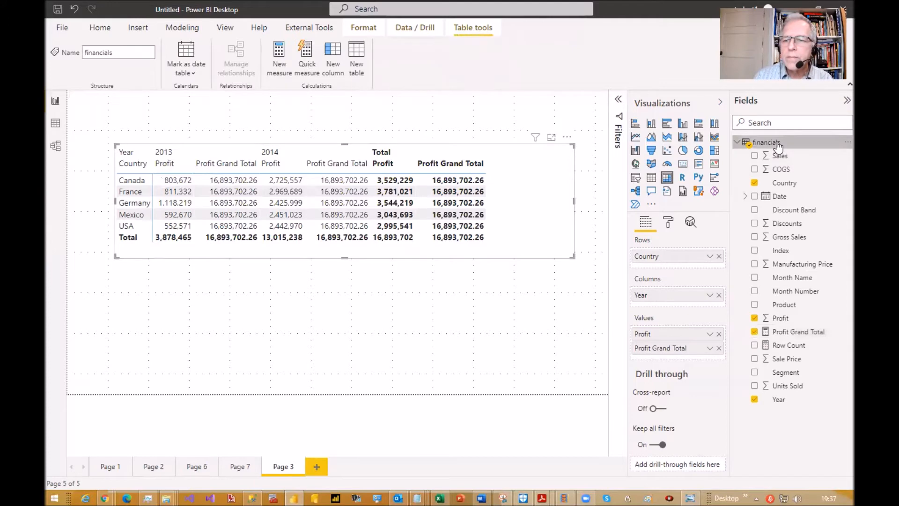
pyautogui.rightClick(778, 144)
pyautogui.click(732, 151)
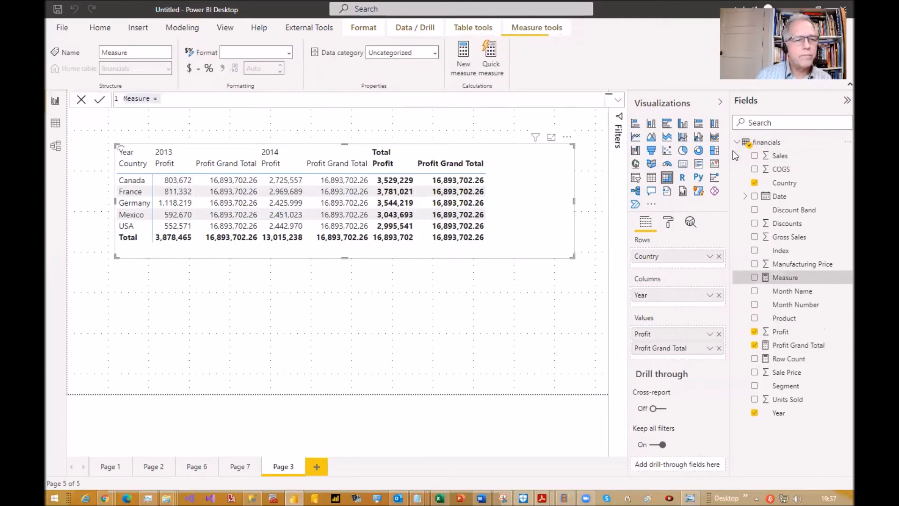
pyautogui.write('% Profit')
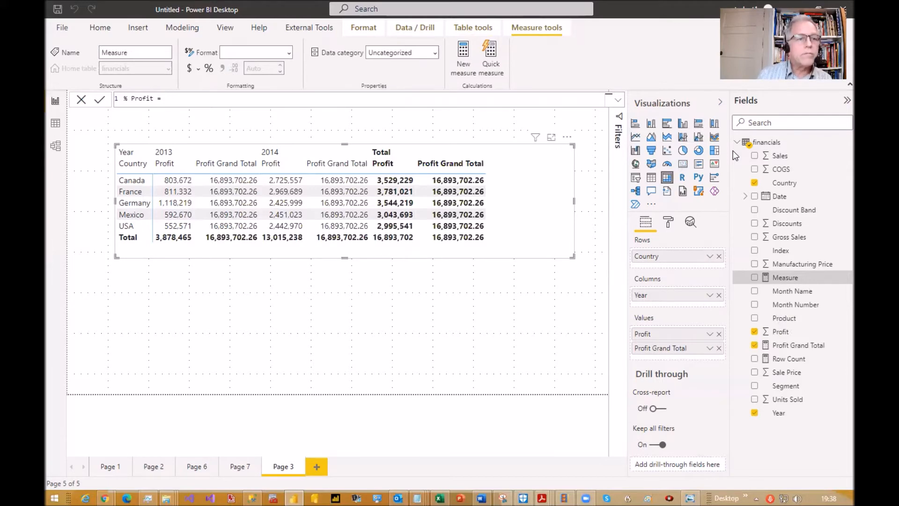
pyautogui.write('SUM(')
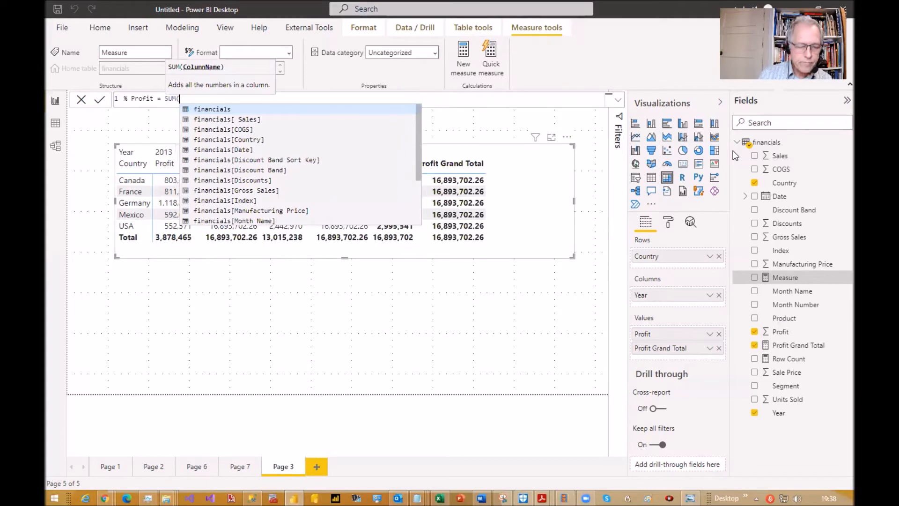
pyautogui.write('prof')
pyautogui.press('Tab')
pyautogui.write(')')
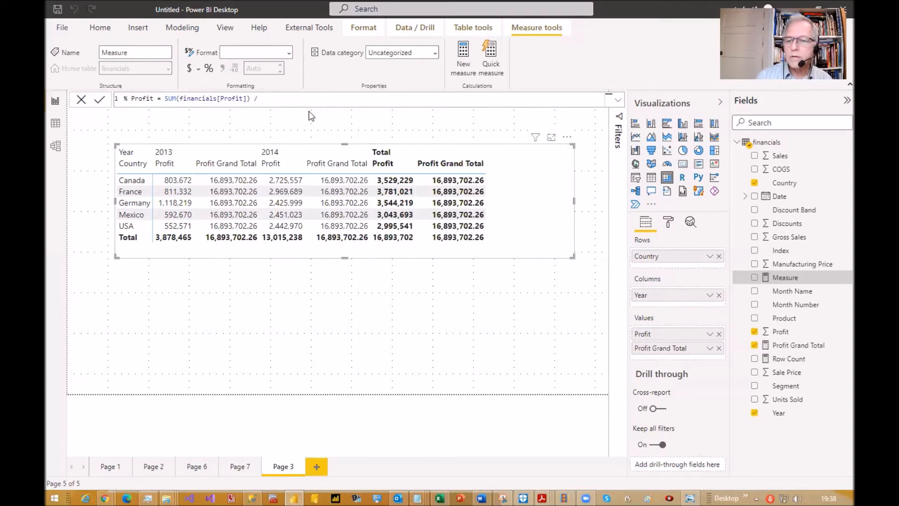
# Divide the sum by [Profit Grand Total] in the % Profit formula and commit the measure.
pyautogui.write('pr')
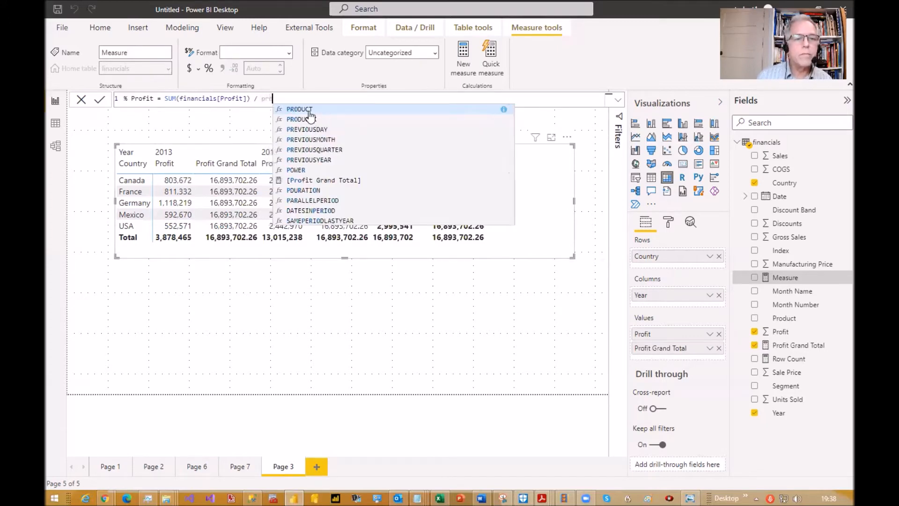
pyautogui.press('Down')
pyautogui.press('Down')
pyautogui.press('Down')
pyautogui.press('Down')
pyautogui.press('Down')
pyautogui.press('Down')
pyautogui.press('Down')
pyautogui.press('Tab')
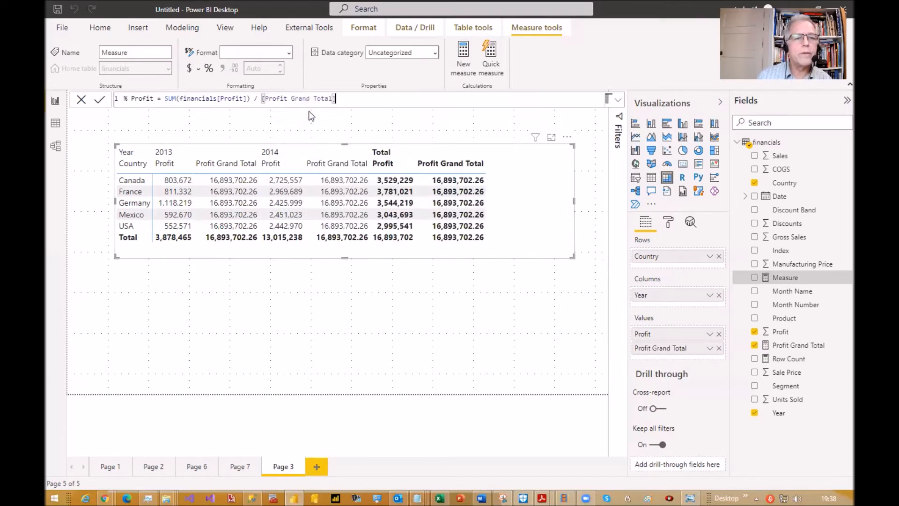
pyautogui.press('Return')
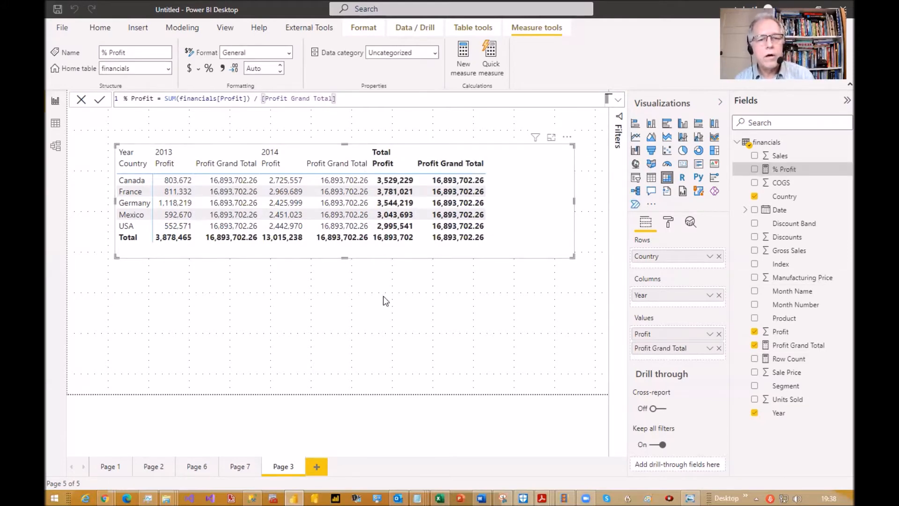
# Add % Profit to the values of the matrix, making room for it, and format the measure as a percentage with 0 decimals.
pyautogui.moveTo(535, 225); pyautogui.dragTo(496, 226)
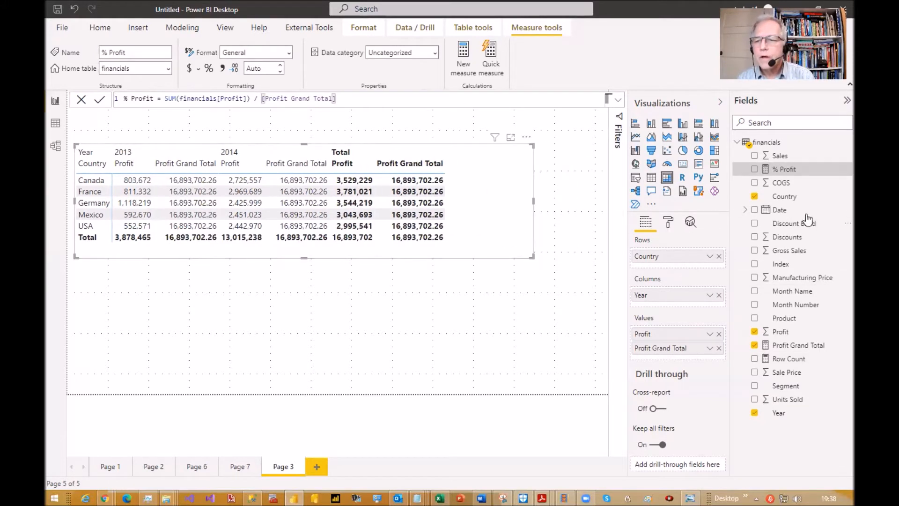
pyautogui.moveTo(791, 179); pyautogui.dragTo(693, 358)
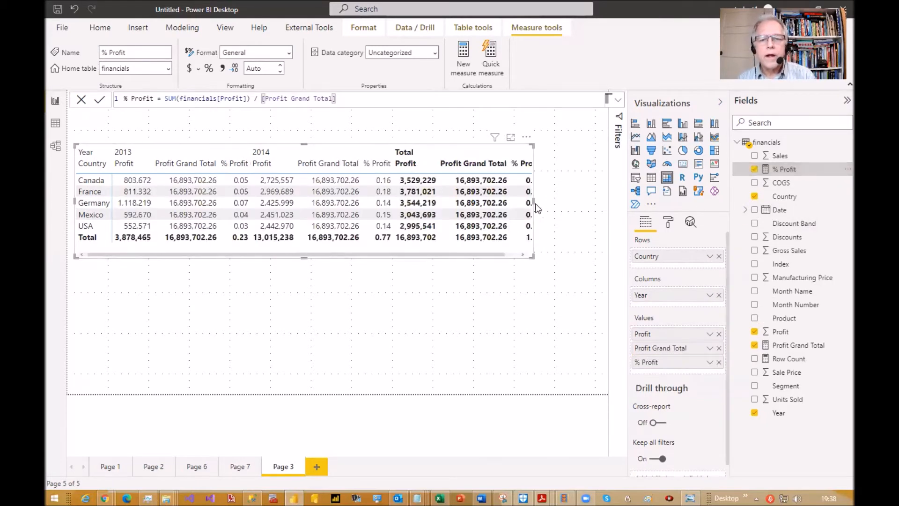
pyautogui.moveTo(535, 202); pyautogui.dragTo(601, 206)
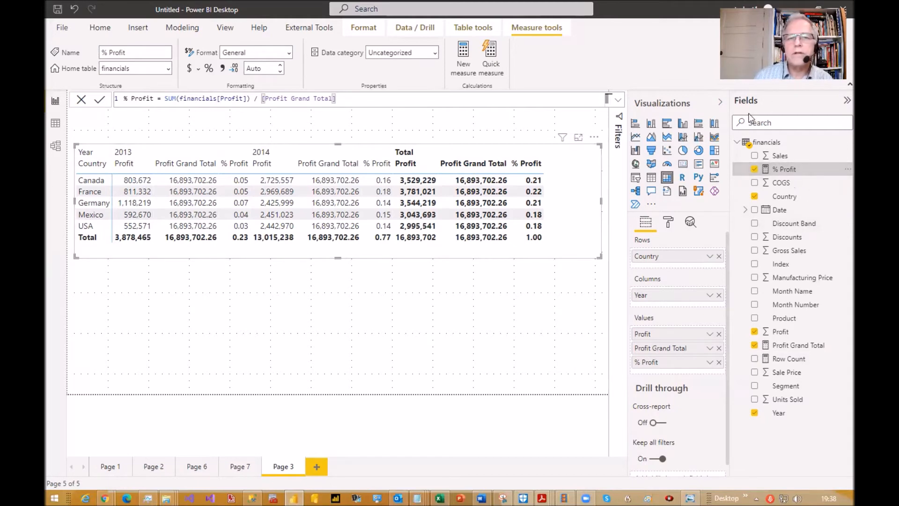
pyautogui.click(209, 68)
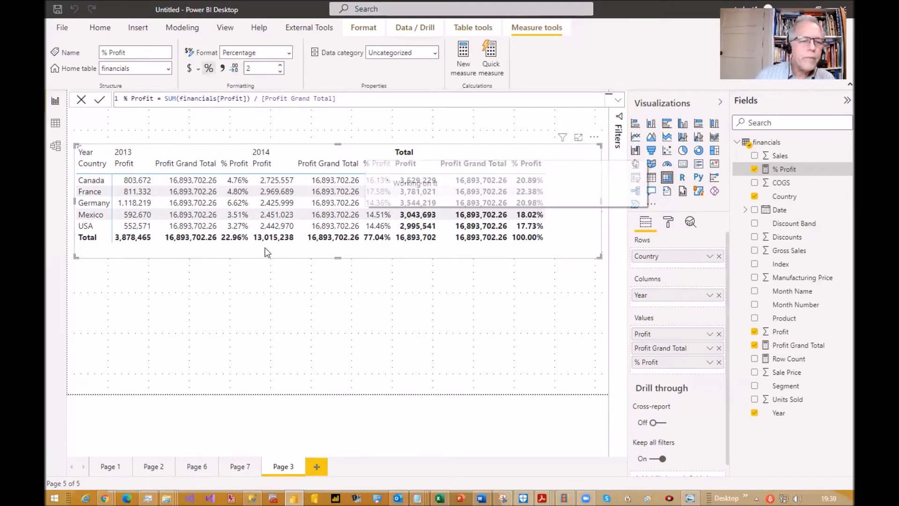
# Copy the matrix visual, paste it on the same page and place the copy directly below the original.
pyautogui.rightClick(234, 255)
pyautogui.moveTo(256, 300)
pyautogui.click(358, 300)
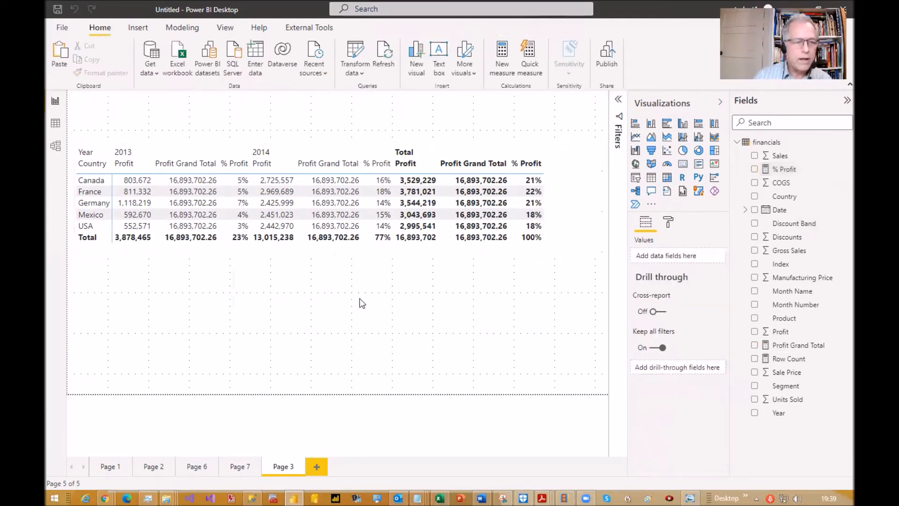
pyautogui.hotkey('ctrl', 'v')
pyautogui.moveTo(285, 254); pyautogui.dragTo(288, 364)
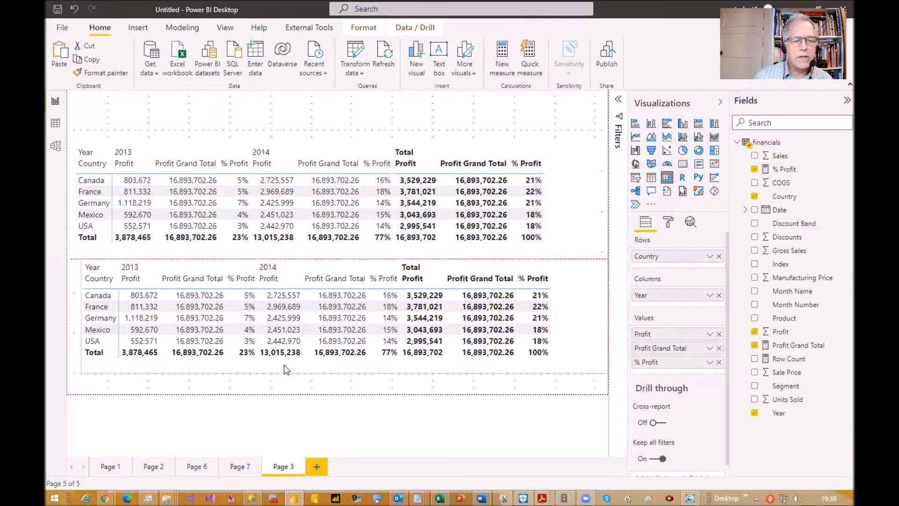
# Remove Profit and Profit Grand Total from the copied matrix and narrow it to fit the % Profit columns.
pyautogui.click(719, 334)
pyautogui.click(718, 334)
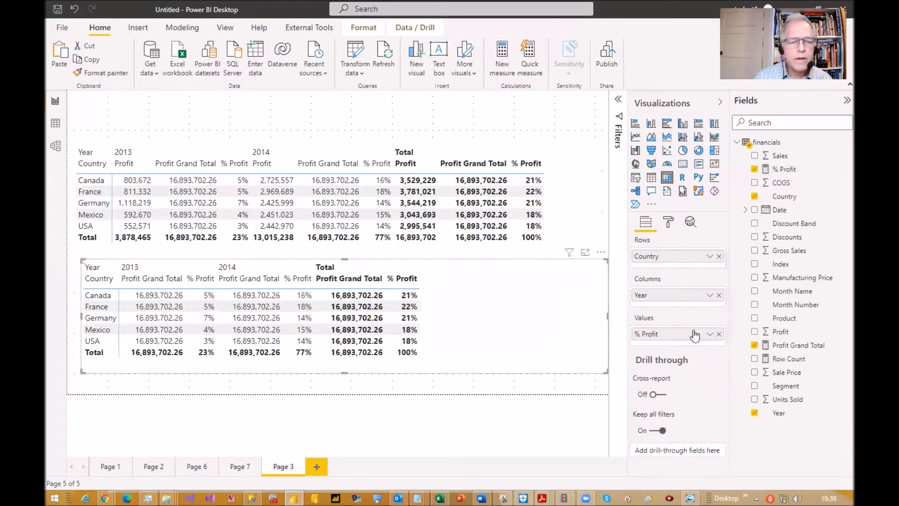
pyautogui.moveTo(607, 317); pyautogui.dragTo(200, 322)
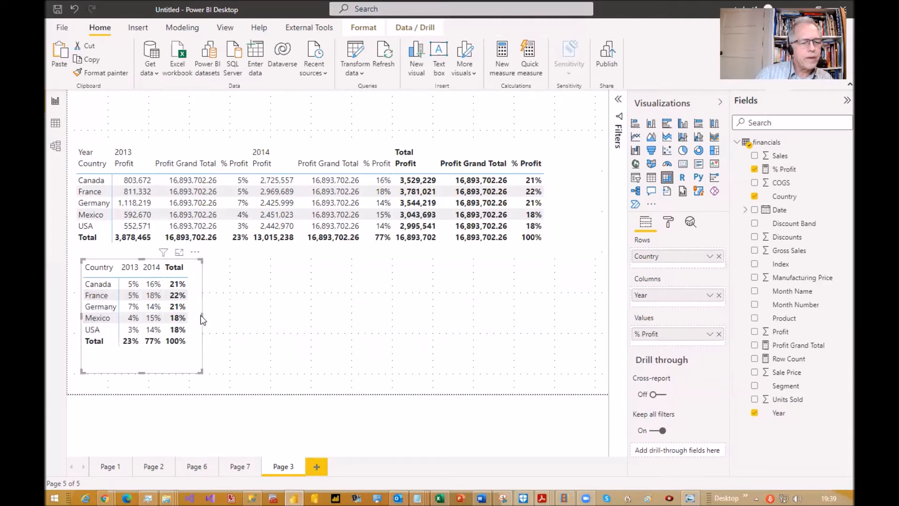
pyautogui.click(221, 319)
pyautogui.click(177, 326)
pyautogui.moveTo(201, 316); pyautogui.dragTo(205, 316)
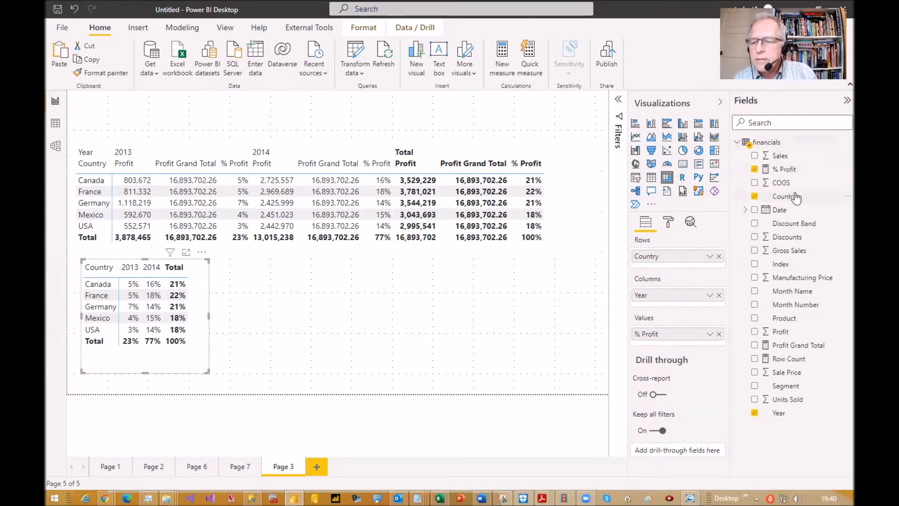
# Copy the Profit Grand Total formula into a new measure in the financials table and name it Profit Grand Total by Year.
pyautogui.click(804, 347)
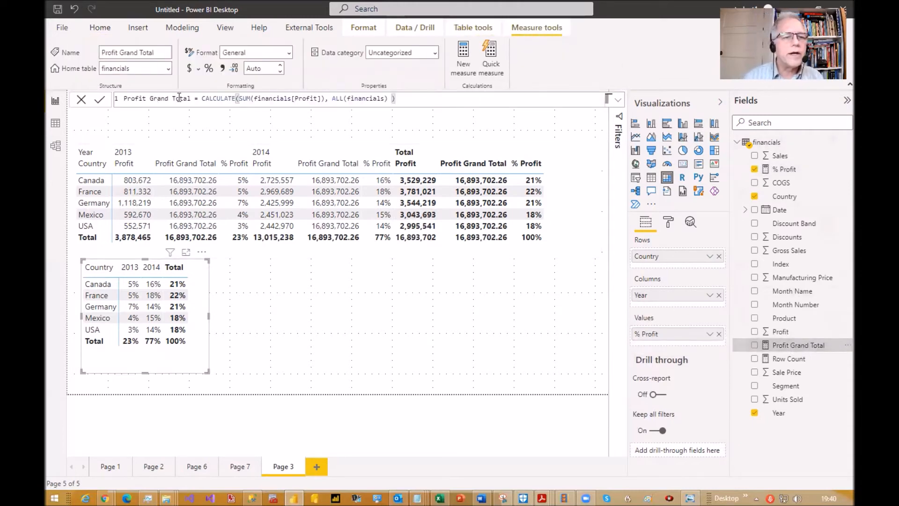
pyautogui.moveTo(408, 98); pyautogui.dragTo(123, 98)
pyautogui.hotkey('ctrl', 'c')
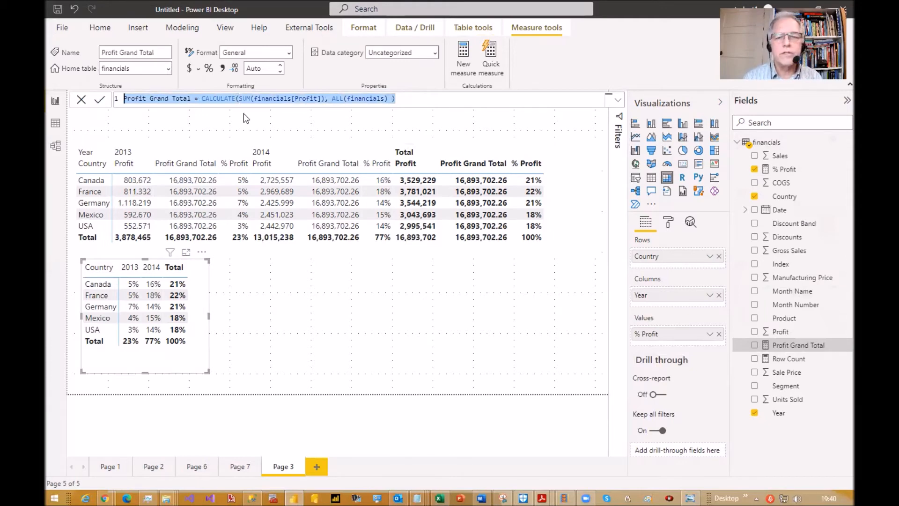
pyautogui.click(771, 144)
pyautogui.rightClick(772, 145)
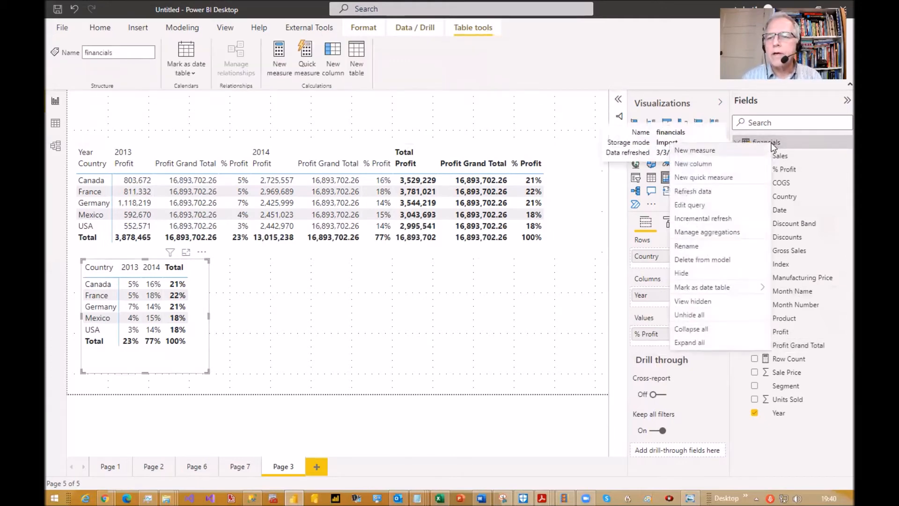
pyautogui.click(728, 152)
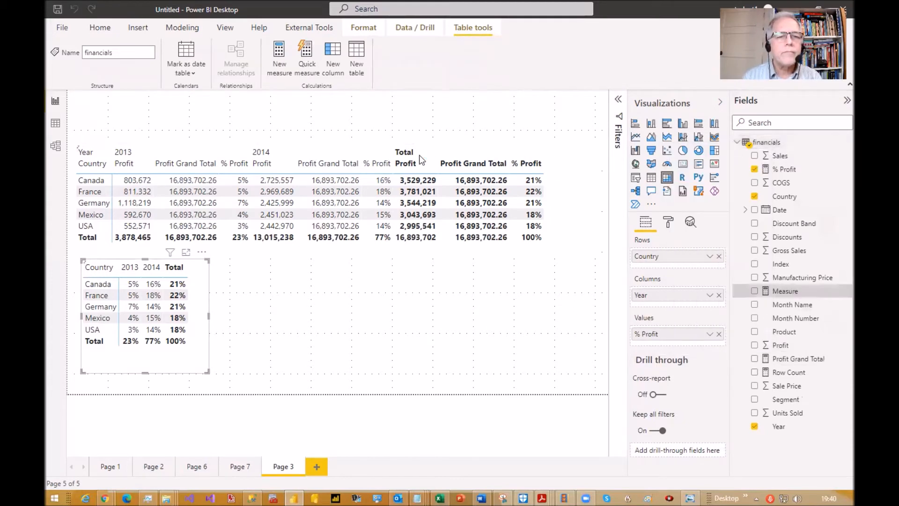
pyautogui.hotkey('ctrl', 'v')
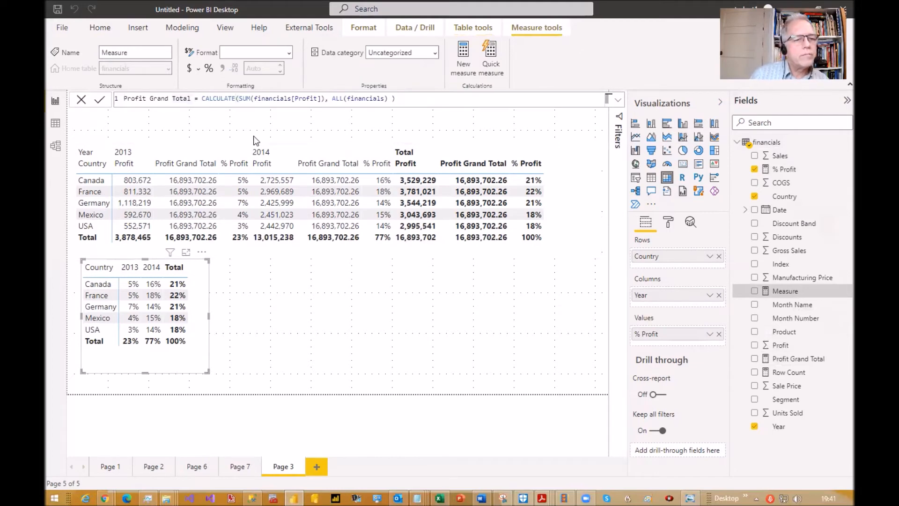
pyautogui.write('by Year')
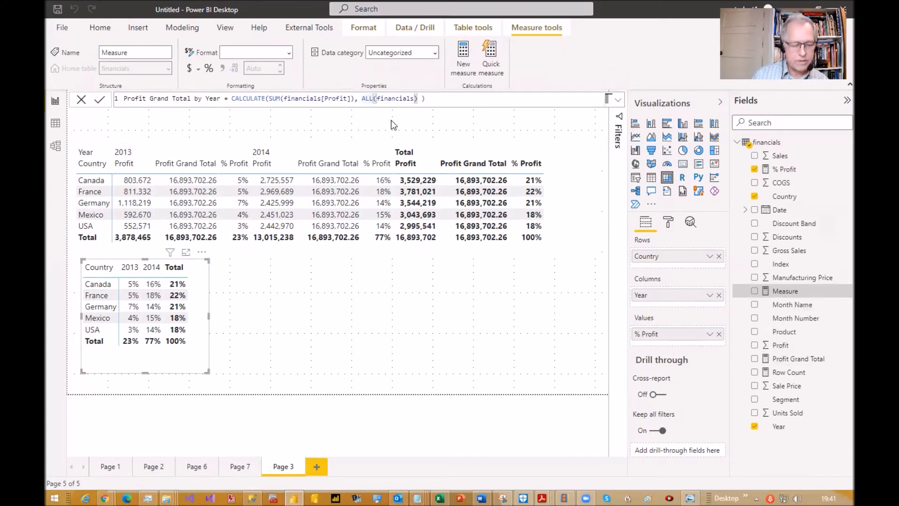
# Replace the ALL filter in the Profit Grand Total by Year formula with ALLEXCEPT(financials, financials[Year]) and commit the measure.
pyautogui.write('excep')
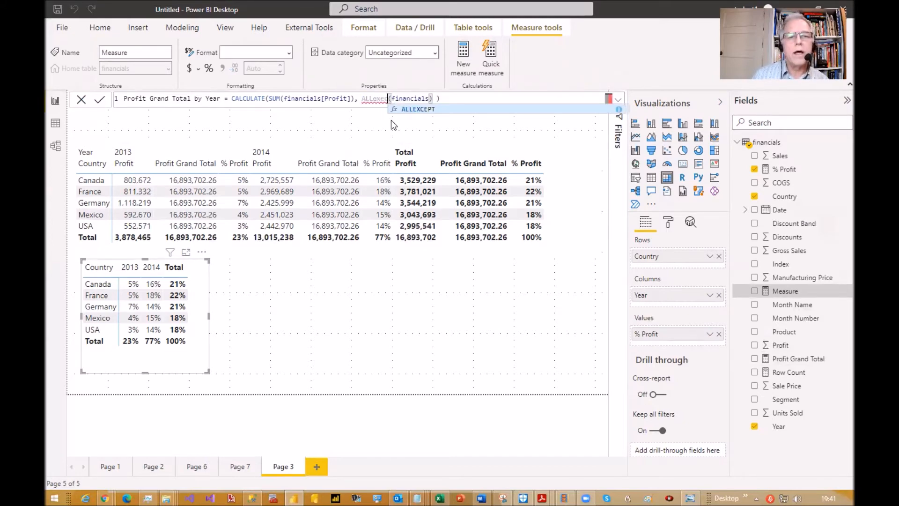
pyautogui.press('Tab')
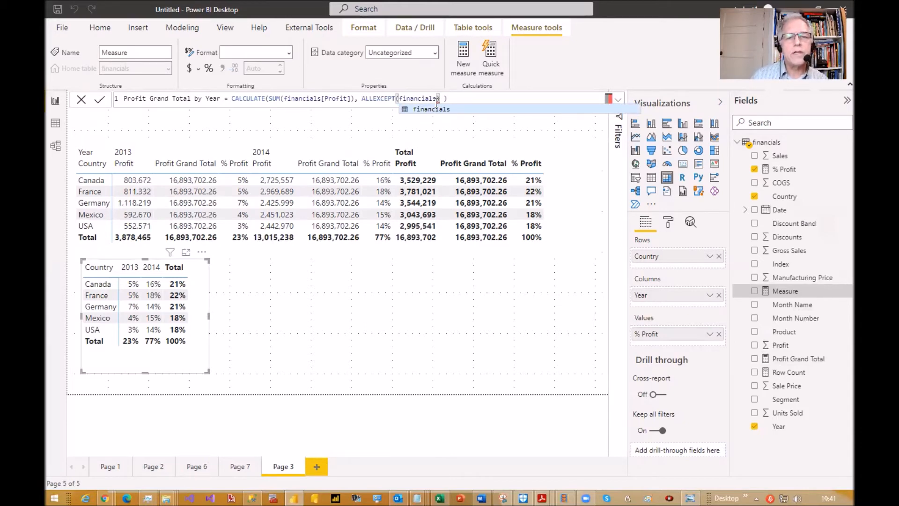
pyautogui.press('BackSpace')
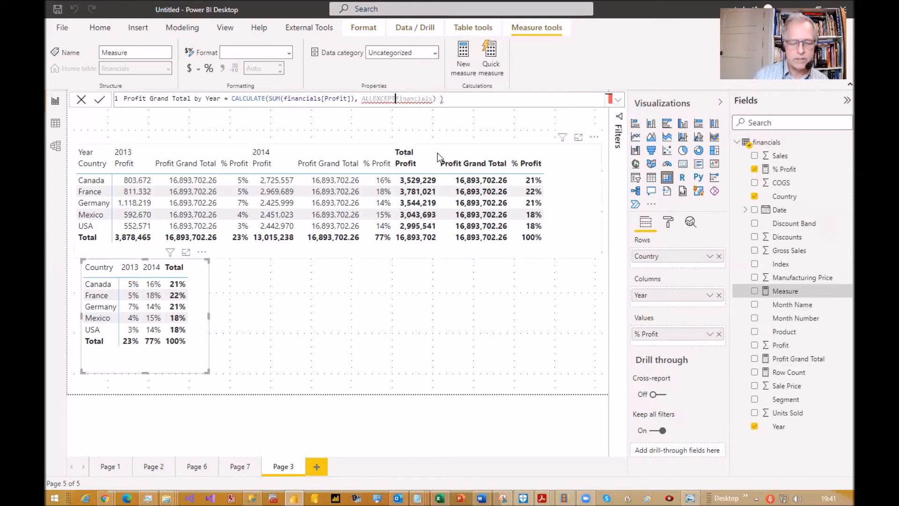
pyautogui.write('(')
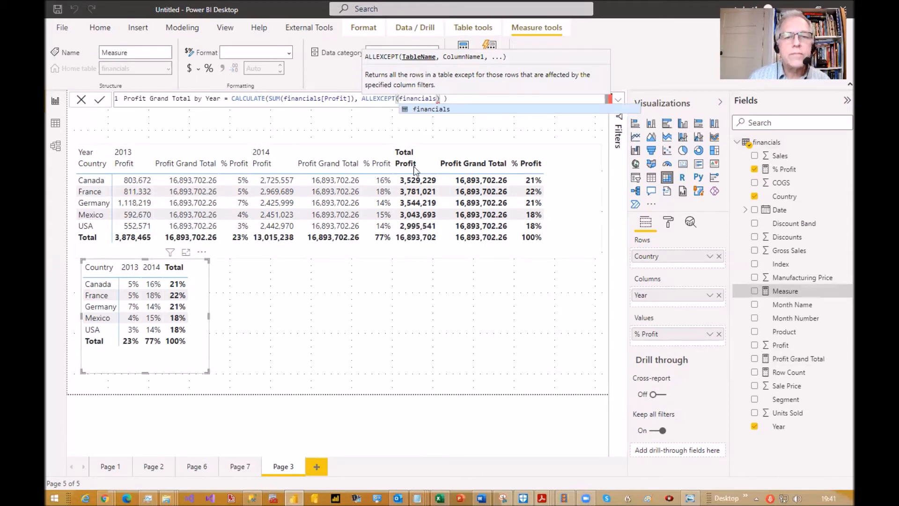
pyautogui.click(437, 99)
pyautogui.write(', ')
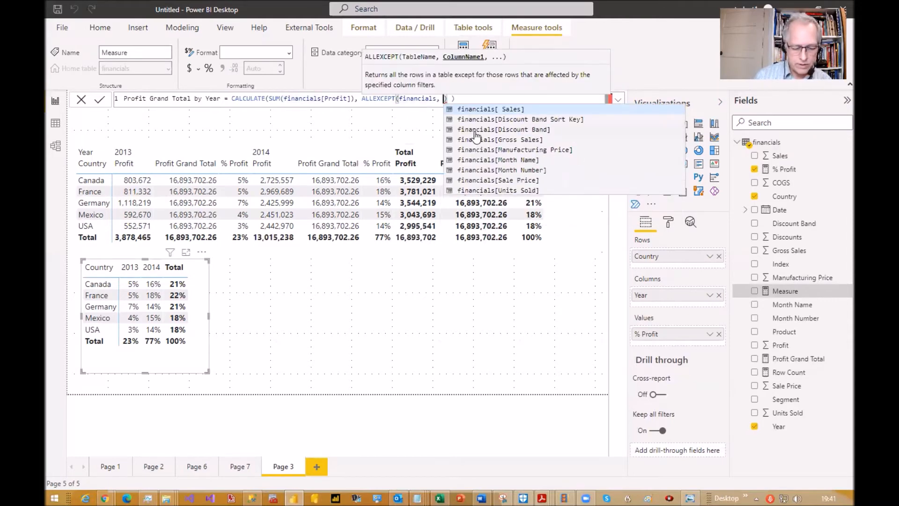
pyautogui.write('financials[Year]')
pyautogui.press('Tab')
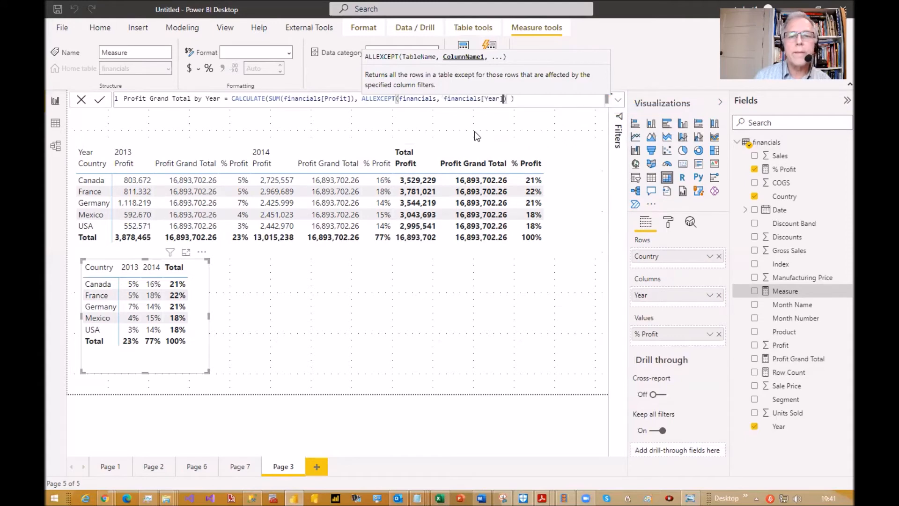
pyautogui.press('End')
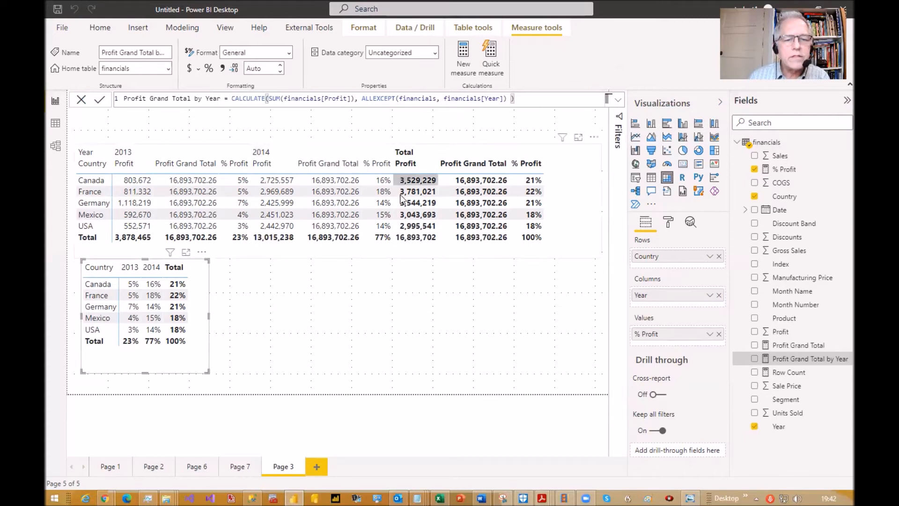
# Replace Profit Grand Total with Profit Grand Total by Year in the upper matrix's values, between Profit and % Profit.
pyautogui.click(406, 253)
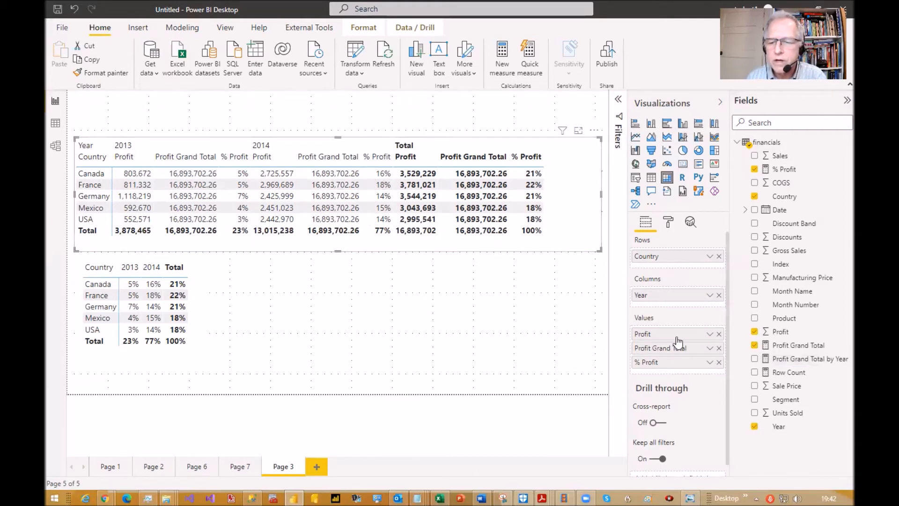
pyautogui.click(719, 348)
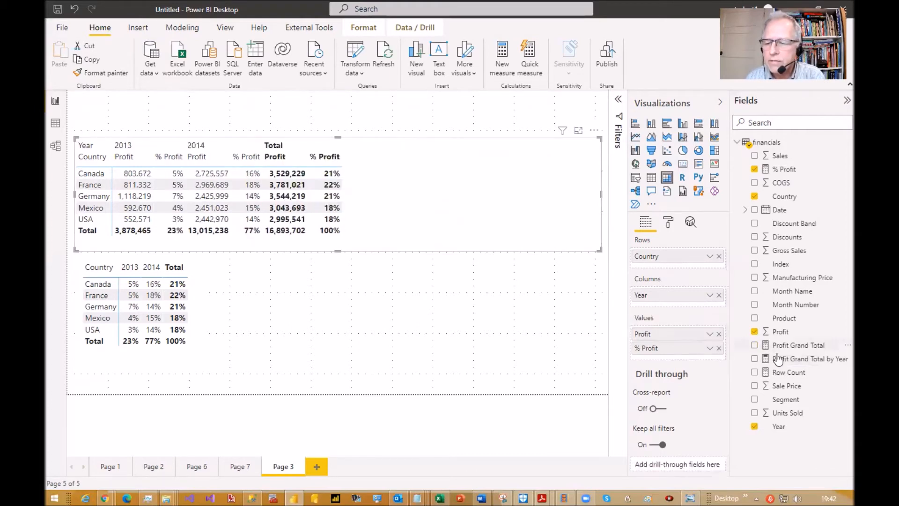
pyautogui.moveTo(812, 364); pyautogui.dragTo(715, 346)
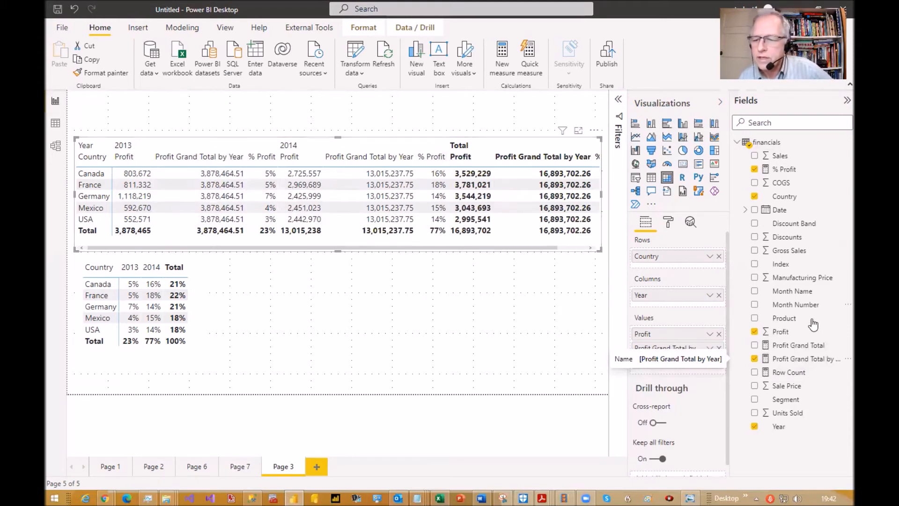
# Copy the % Profit formula into a new measure in the financials table and name it % Profit by Year.
pyautogui.click(789, 169)
pyautogui.click(350, 98)
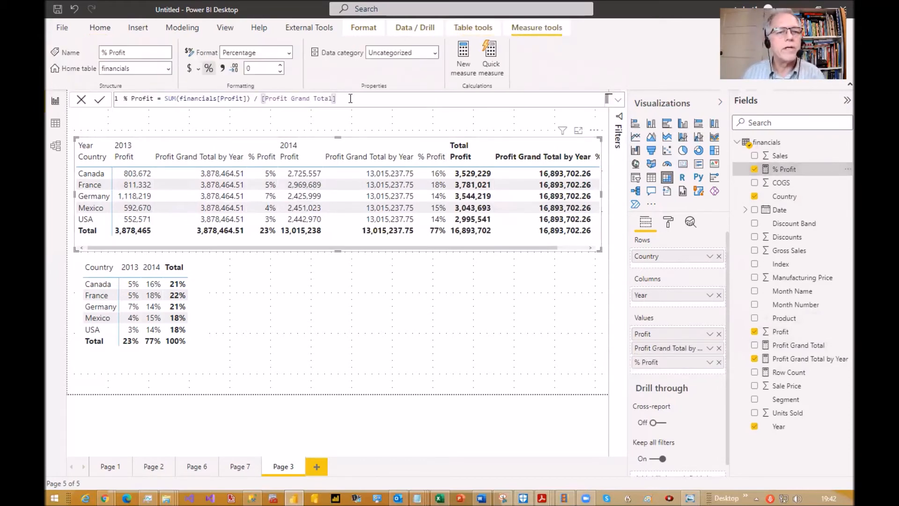
pyautogui.moveTo(350, 99); pyautogui.dragTo(170, 87)
pyautogui.hotkey('ctrl', 'c')
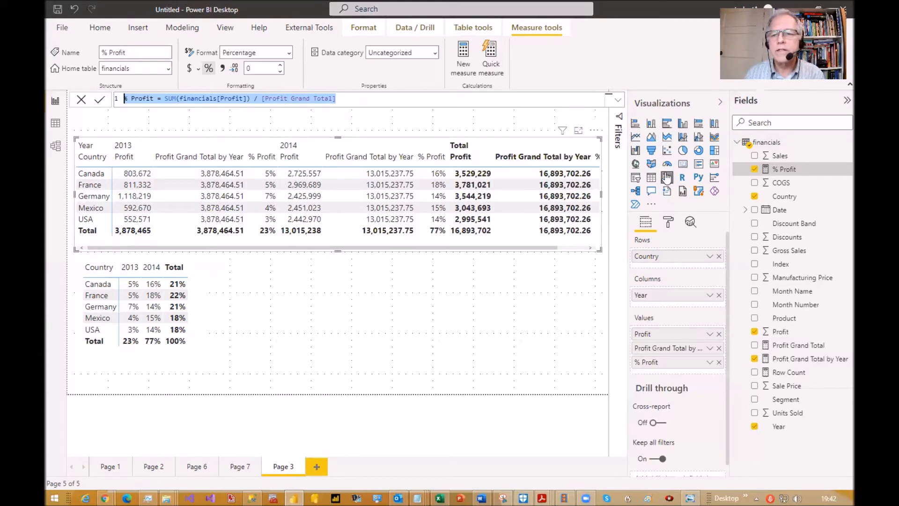
pyautogui.click(767, 142)
pyautogui.rightClick(770, 140)
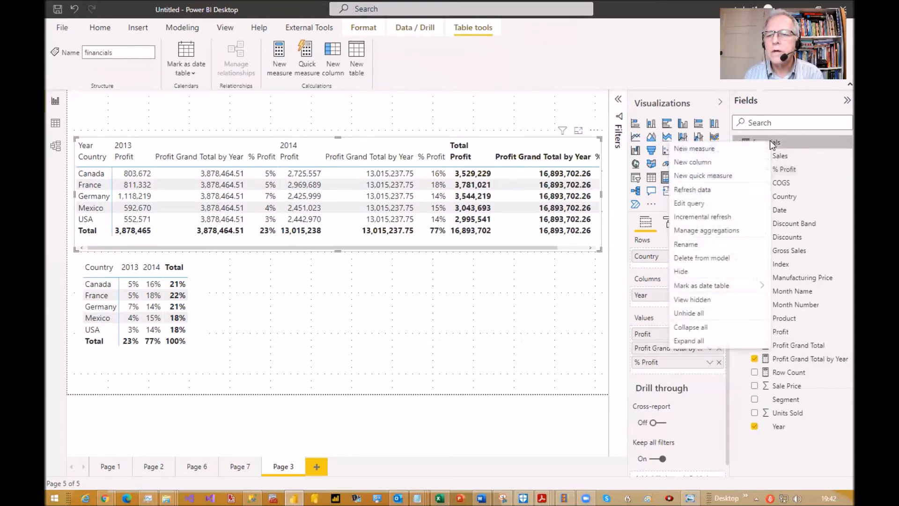
pyautogui.click(745, 149)
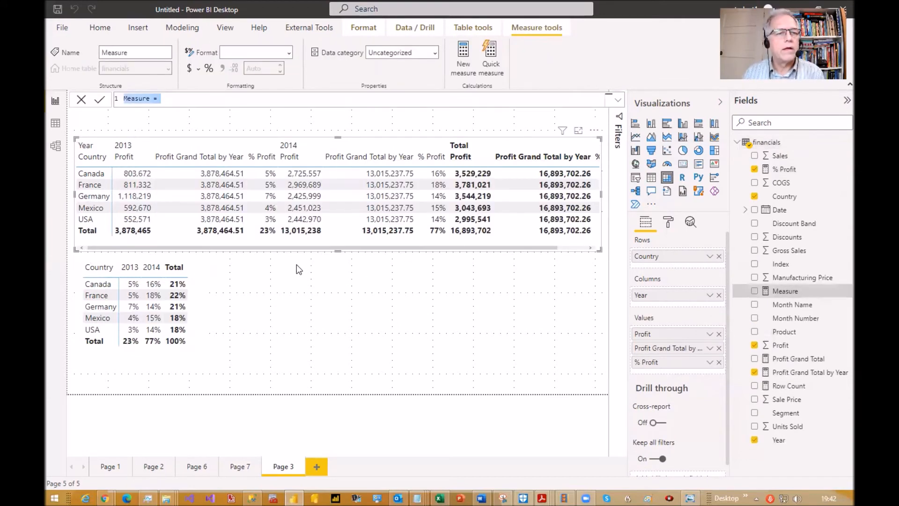
pyautogui.hotkey('ctrl', 'v')
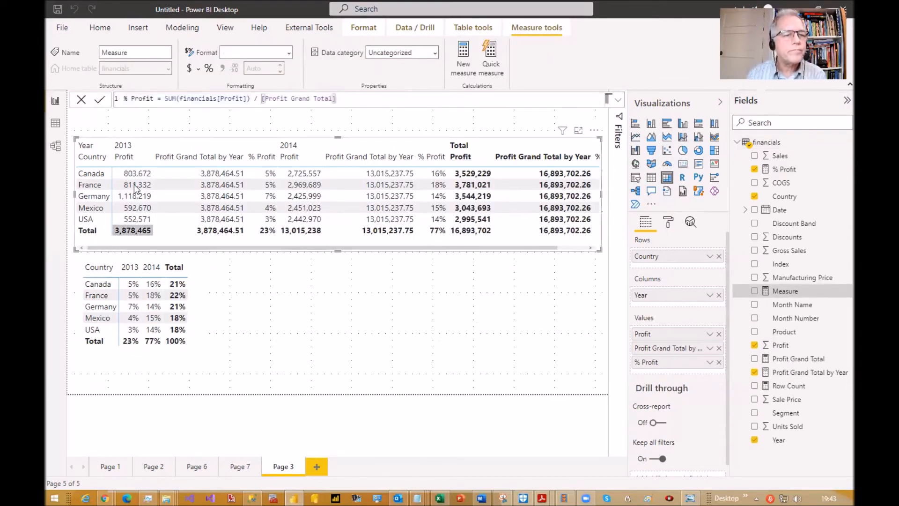
pyautogui.click(156, 98)
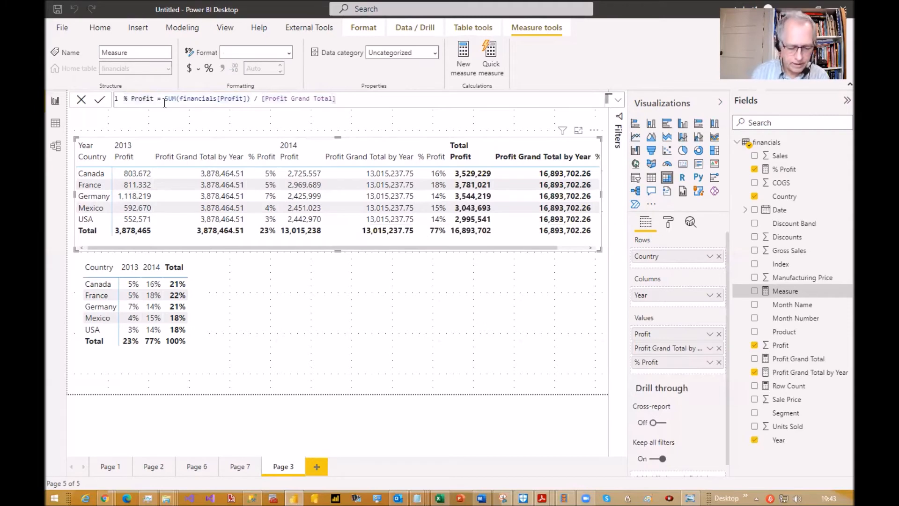
pyautogui.write('by Year')
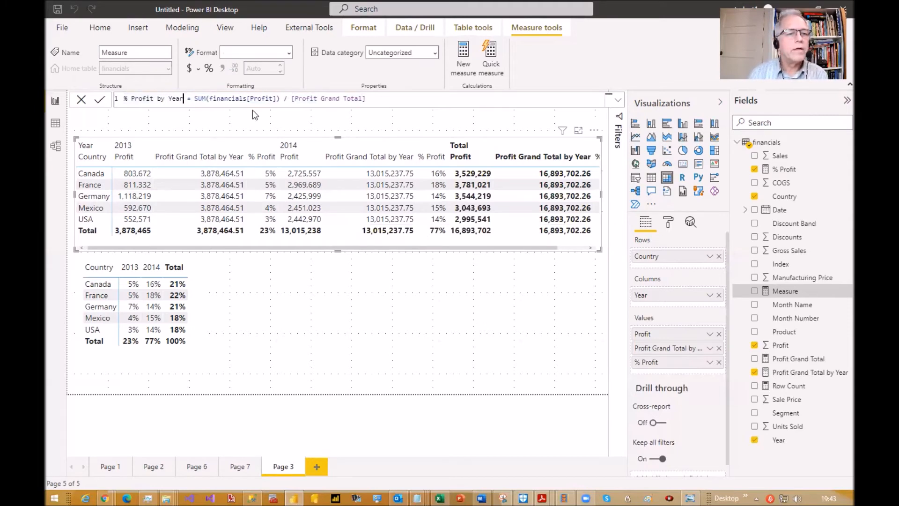
# Change the divisor in the % Profit by Year formula to [Profit Grand Total by Year] and commit the measure.
pyautogui.moveTo(388, 98); pyautogui.dragTo(317, 98)
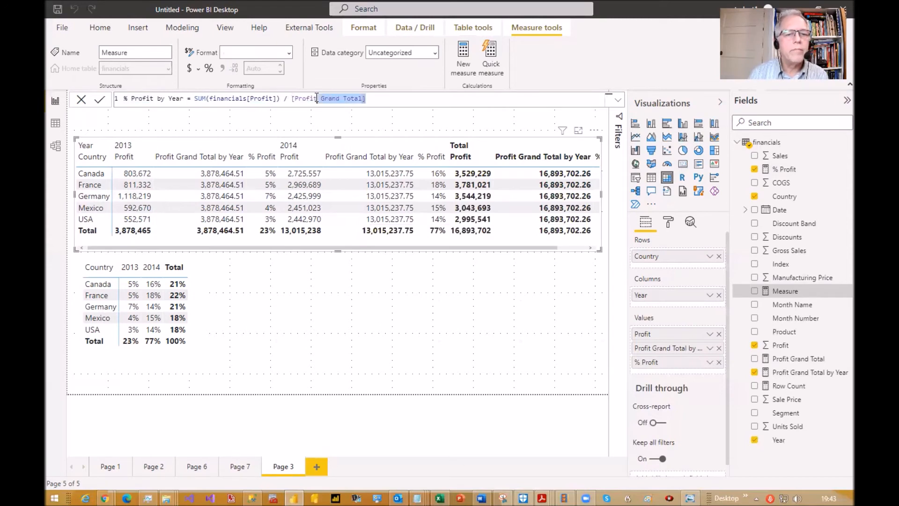
pyautogui.click(361, 98)
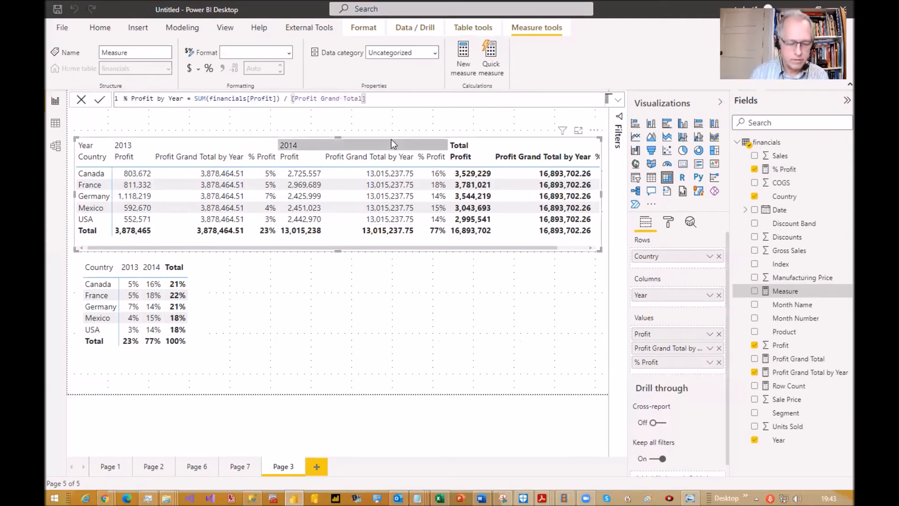
pyautogui.write('by')
pyautogui.press('Tab')
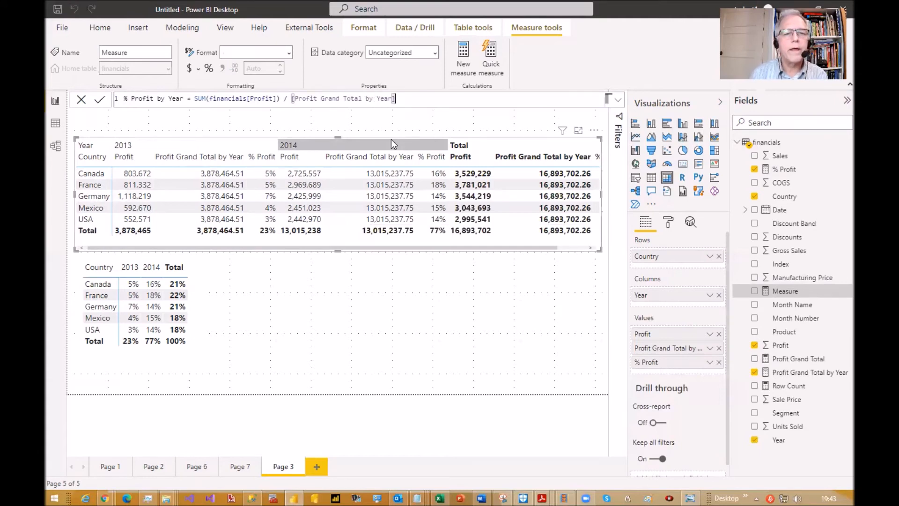
pyautogui.press('Return')
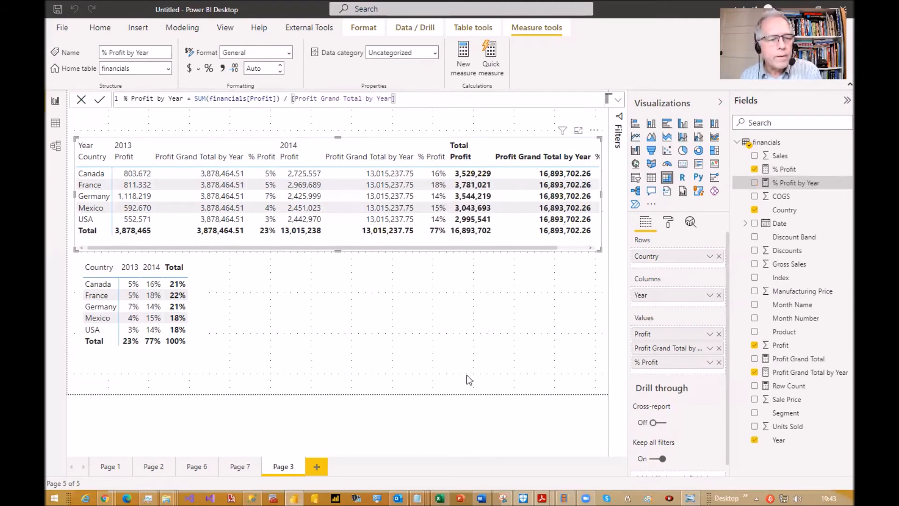
# Copy the small % Profit matrix visual, paste it on the same page and place the copy directly beside the original.
pyautogui.click(165, 362)
pyautogui.rightClick(165, 361)
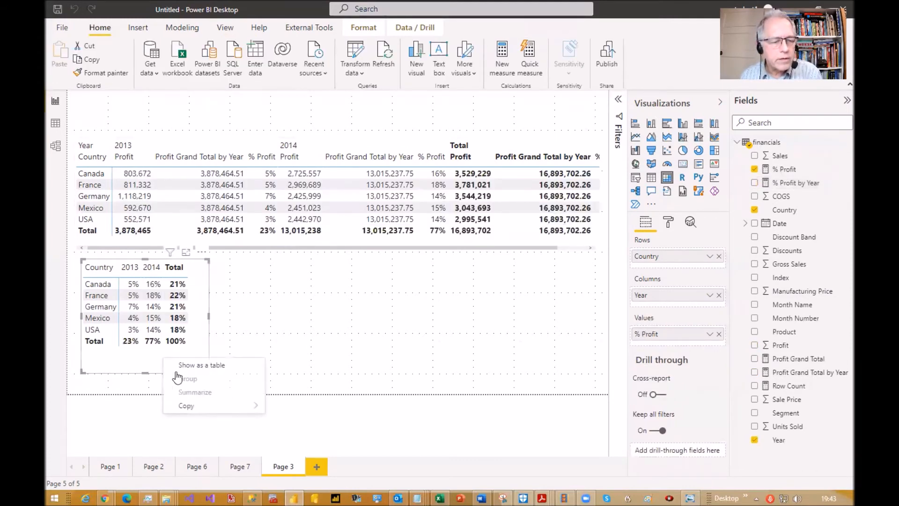
pyautogui.moveTo(202, 405)
pyautogui.click(300, 406)
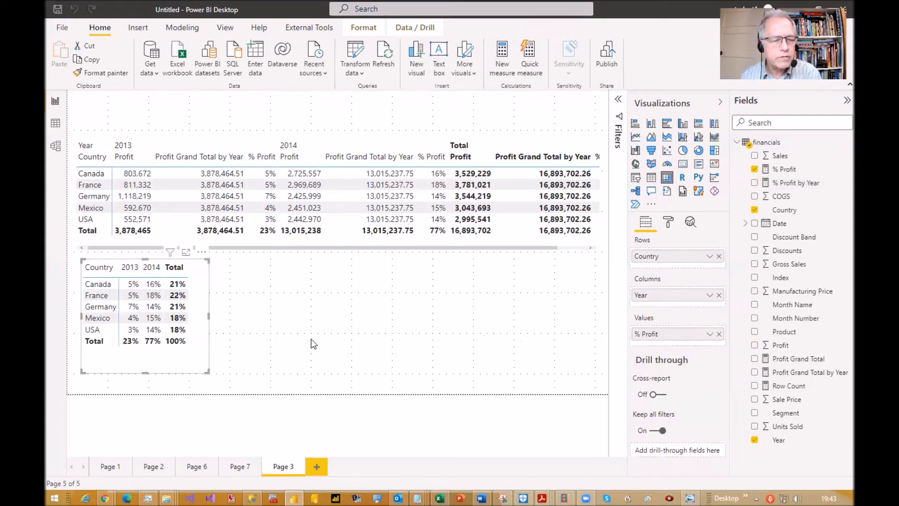
pyautogui.click(311, 338)
pyautogui.hotkey('ctrl', 'v')
pyautogui.moveTo(202, 333); pyautogui.dragTo(331, 329)
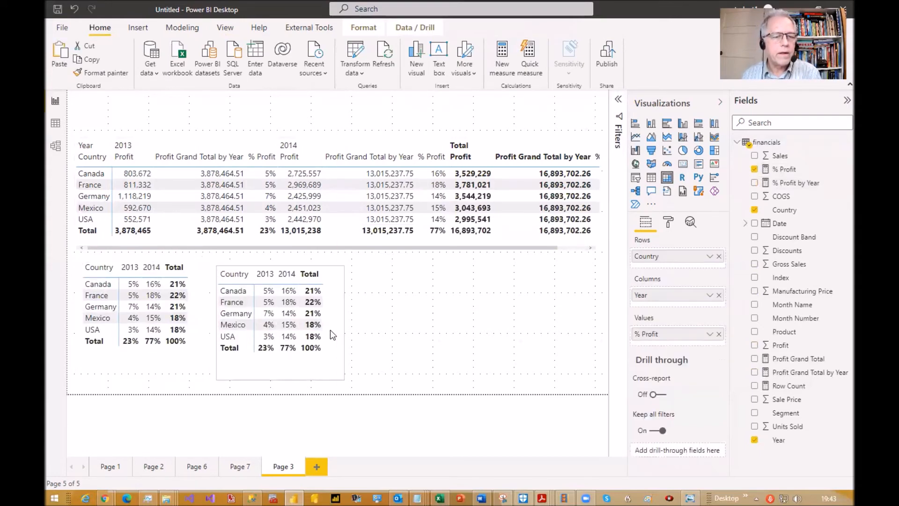
# Replace % Profit with % Profit by Year in the copied matrix's values and format that measure as a percentage with 0 decimals.
pyautogui.moveTo(706, 335); pyautogui.dragTo(784, 330)
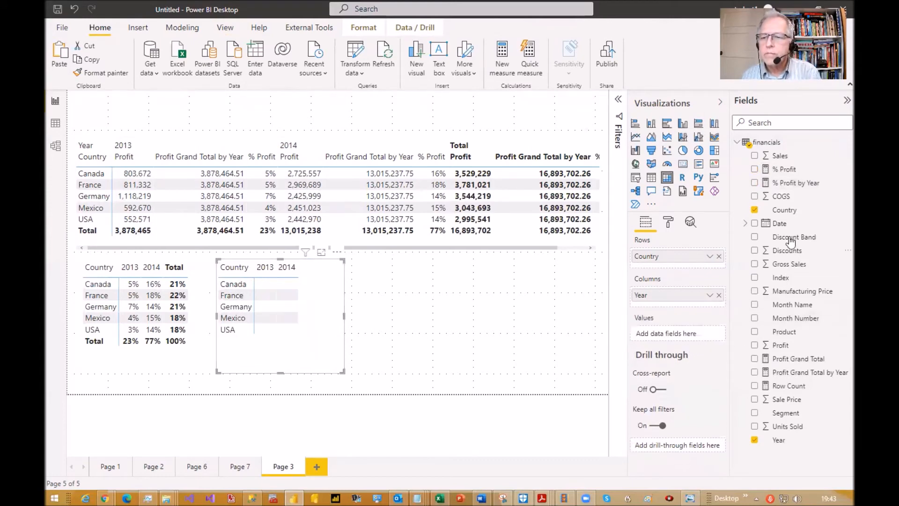
pyautogui.moveTo(792, 184); pyautogui.dragTo(683, 333)
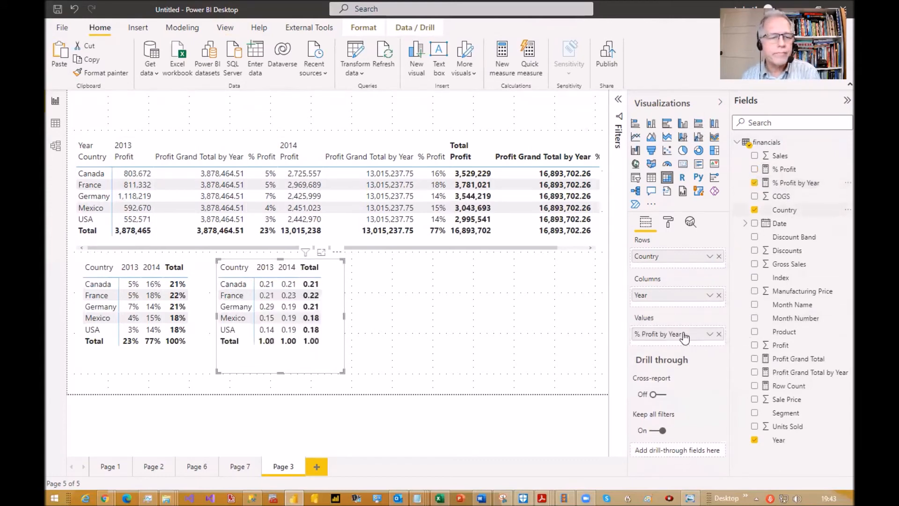
pyautogui.click(790, 183)
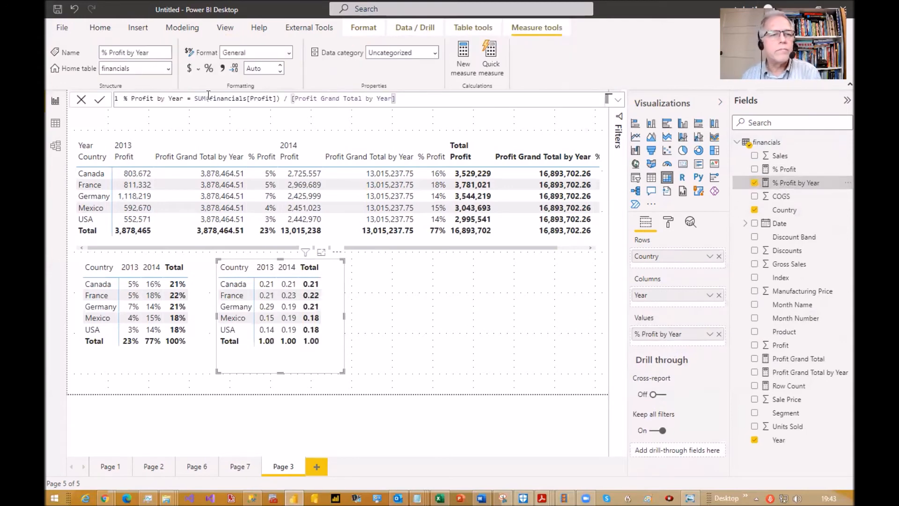
pyautogui.click(209, 70)
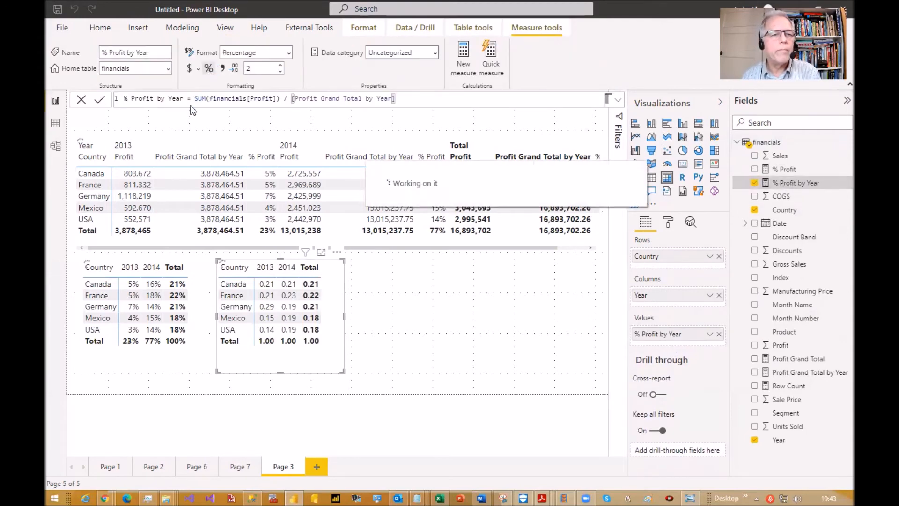
pyautogui.click(257, 68)
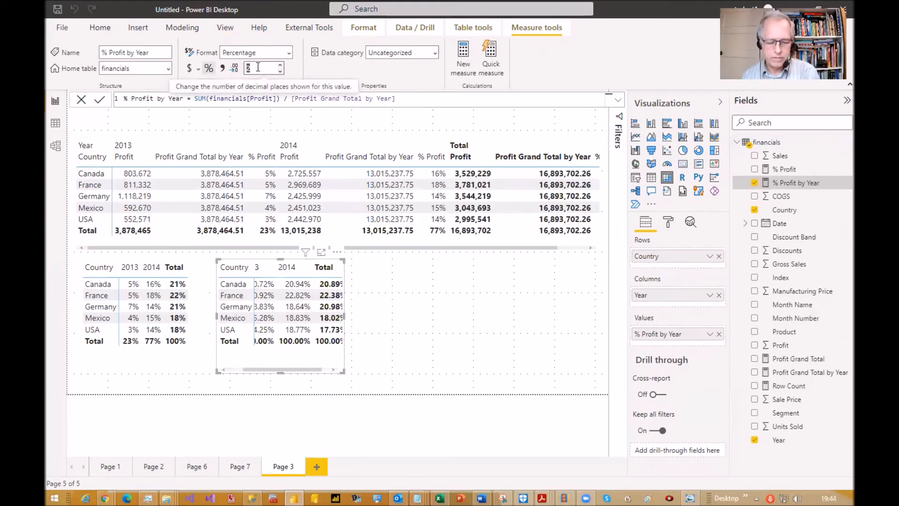
pyautogui.write('2')
pyautogui.press('BackSpace')
pyautogui.write('0')
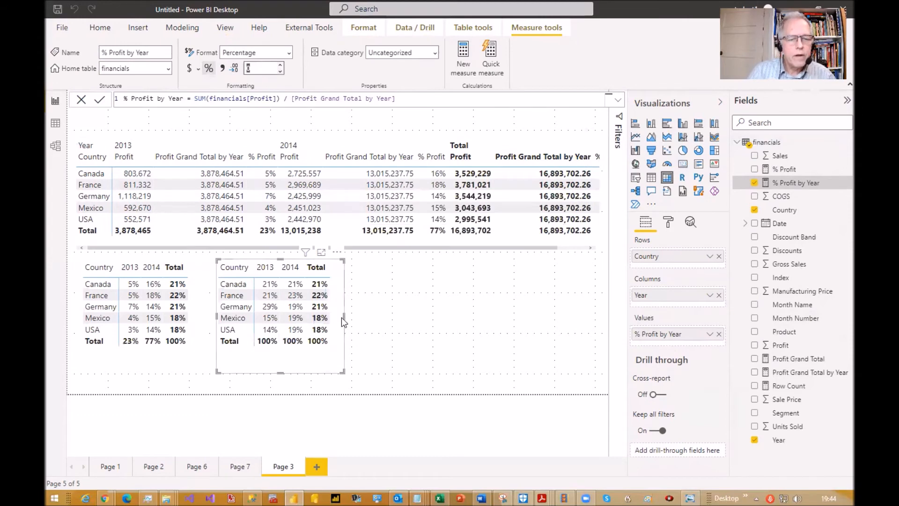
# Widen the % Profit by Year matrix slightly and move the large profit matrix further up the page.
pyautogui.moveTo(342, 318); pyautogui.dragTo(350, 318)
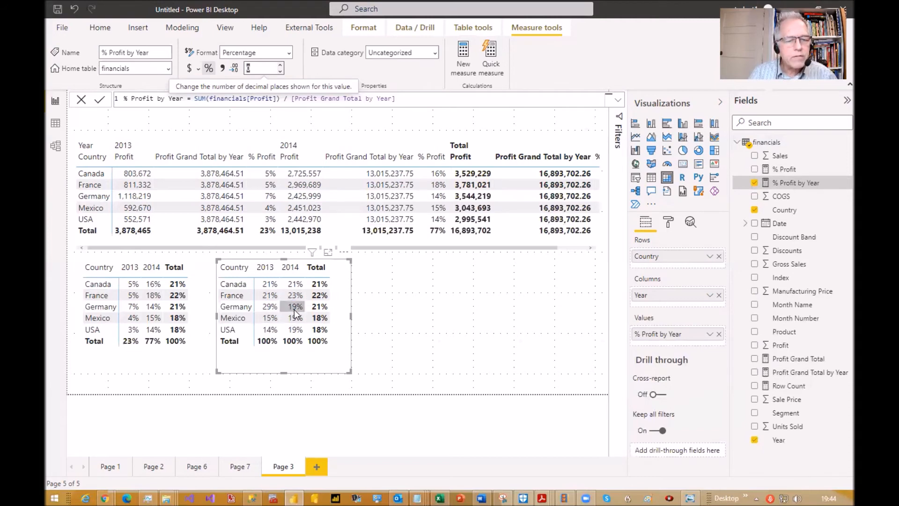
pyautogui.click(291, 333)
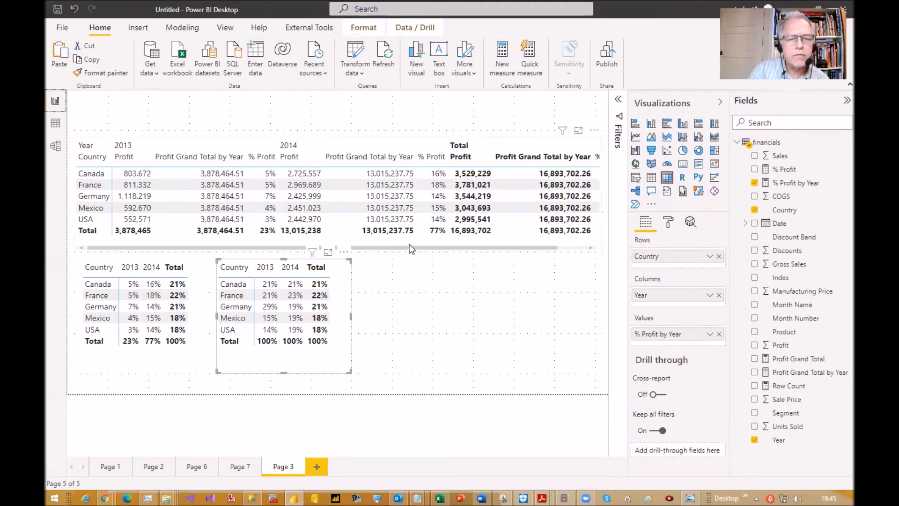
pyautogui.moveTo(414, 238); pyautogui.dragTo(414, 219)
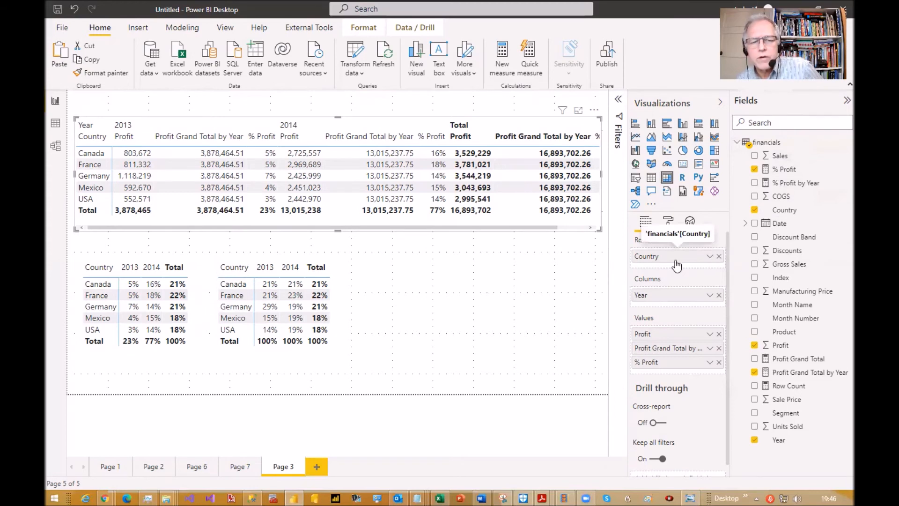
# Add Discount Band, Product and Segment below Country in the rows of the % Profit by Year matrix.
pyautogui.click(313, 359)
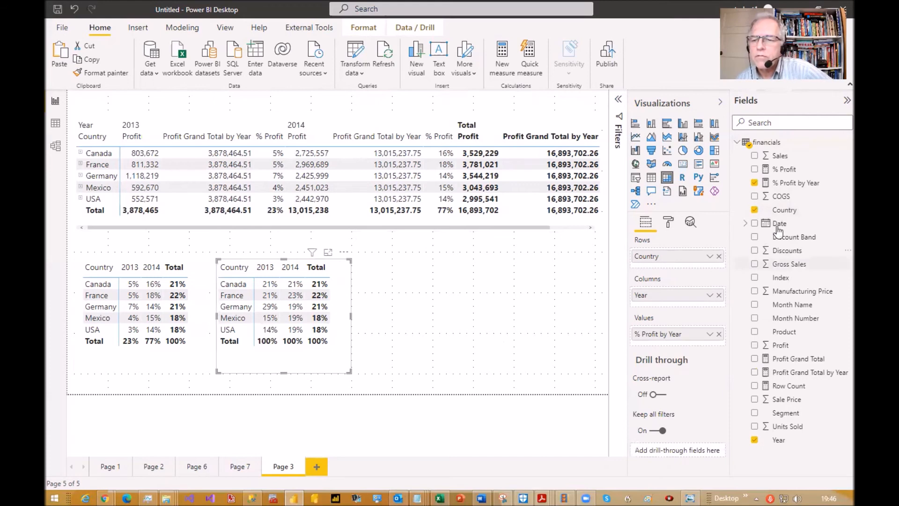
pyautogui.moveTo(792, 241); pyautogui.dragTo(716, 265)
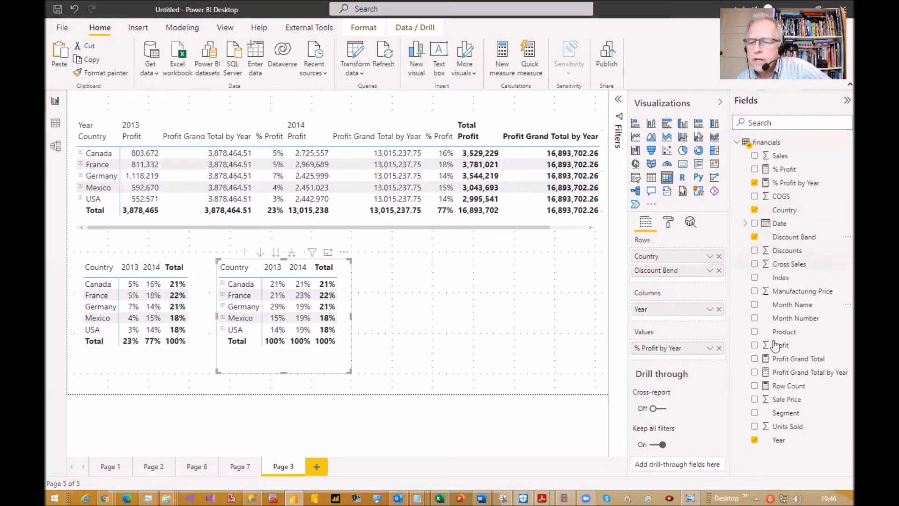
pyautogui.moveTo(781, 331); pyautogui.dragTo(686, 280)
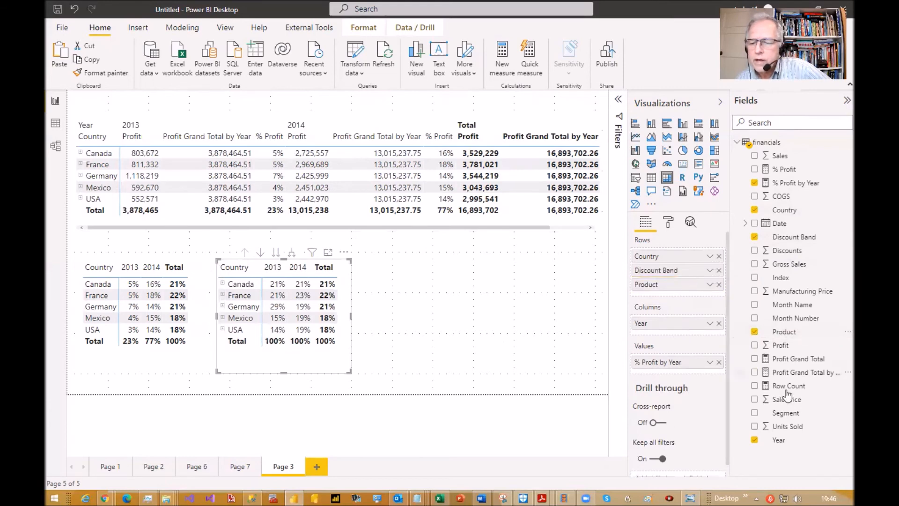
pyautogui.moveTo(786, 413); pyautogui.dragTo(679, 290)
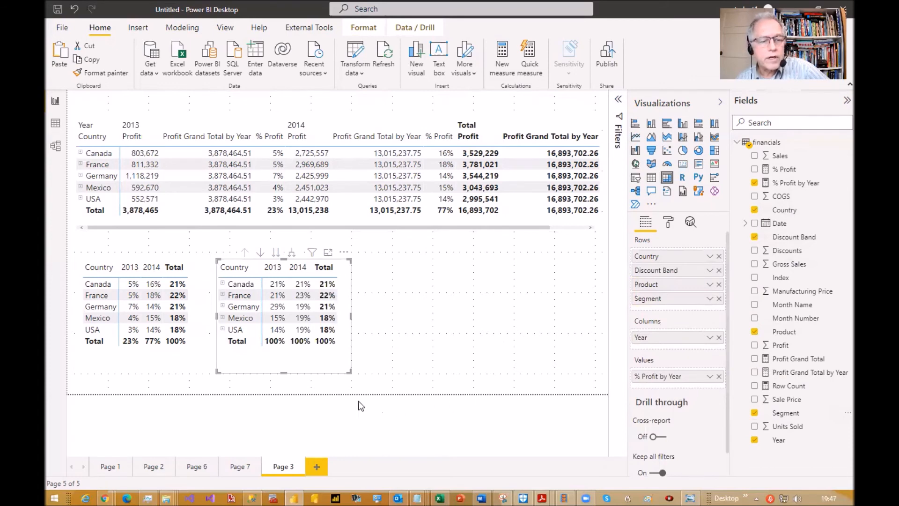
# Expand Canada in the % Profit by Year matrix and make room for its rows by moving both matrices up and enlarging the smaller one.
pyautogui.moveTo(284, 372); pyautogui.dragTo(284, 392)
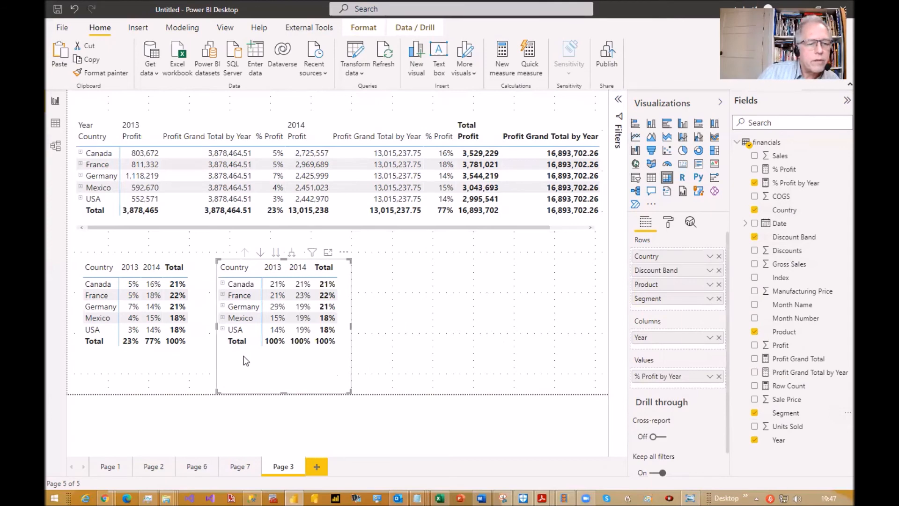
pyautogui.click(223, 285)
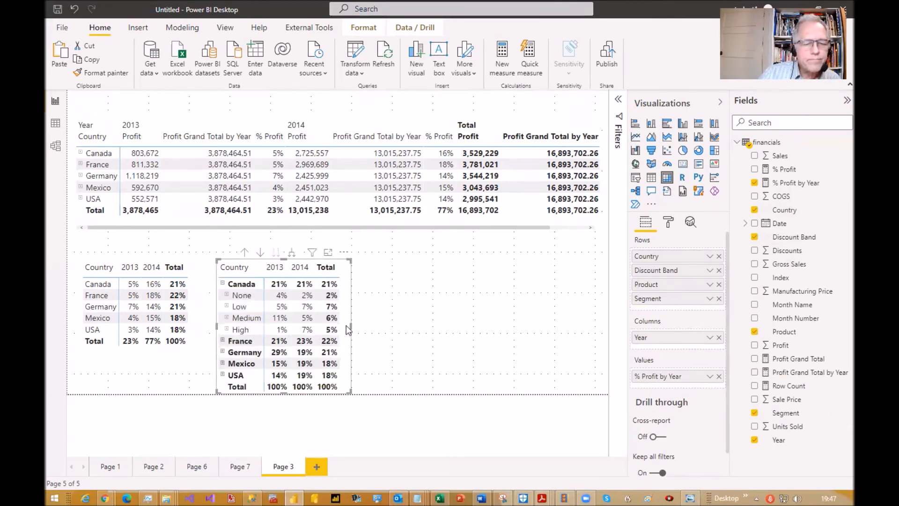
pyautogui.moveTo(377, 223); pyautogui.dragTo(378, 211)
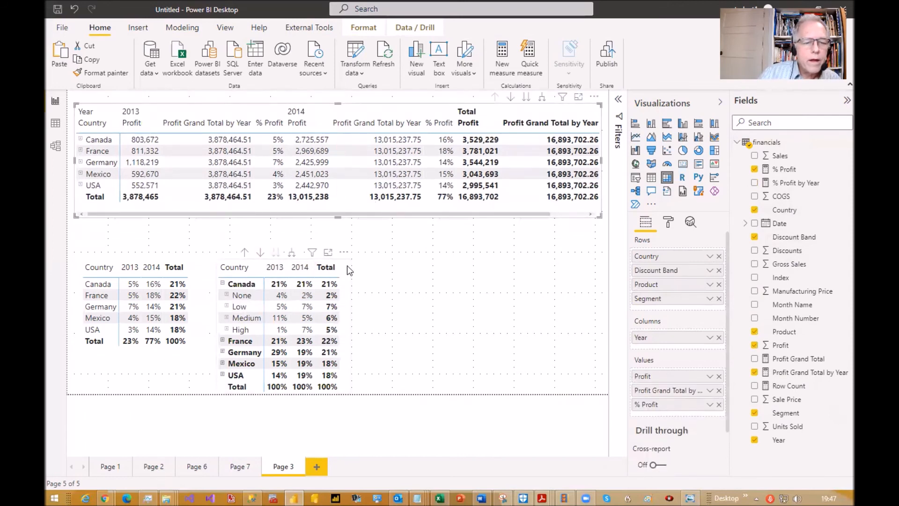
pyautogui.moveTo(344, 254); pyautogui.dragTo(344, 227)
pyautogui.moveTo(349, 366); pyautogui.dragTo(370, 385)
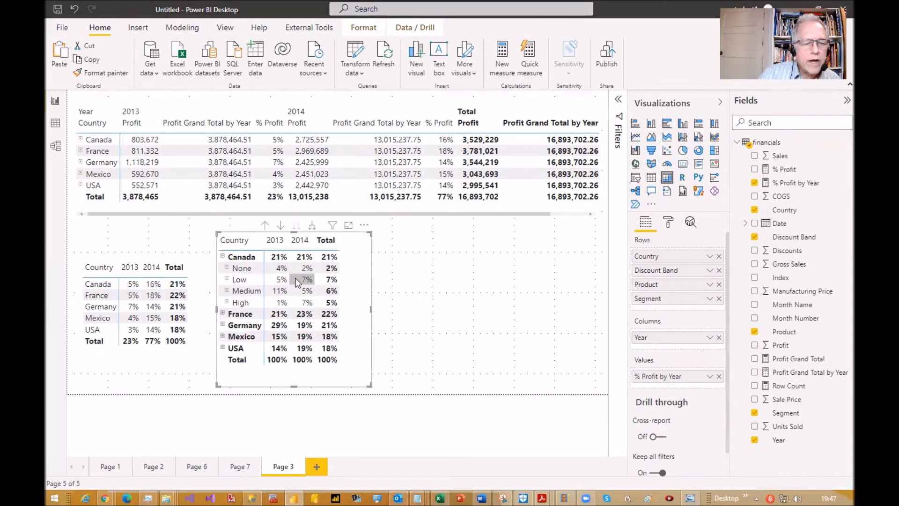
# Expand the None discount band under Canada to view its products, and collapse Canada again.
pyautogui.click(227, 270)
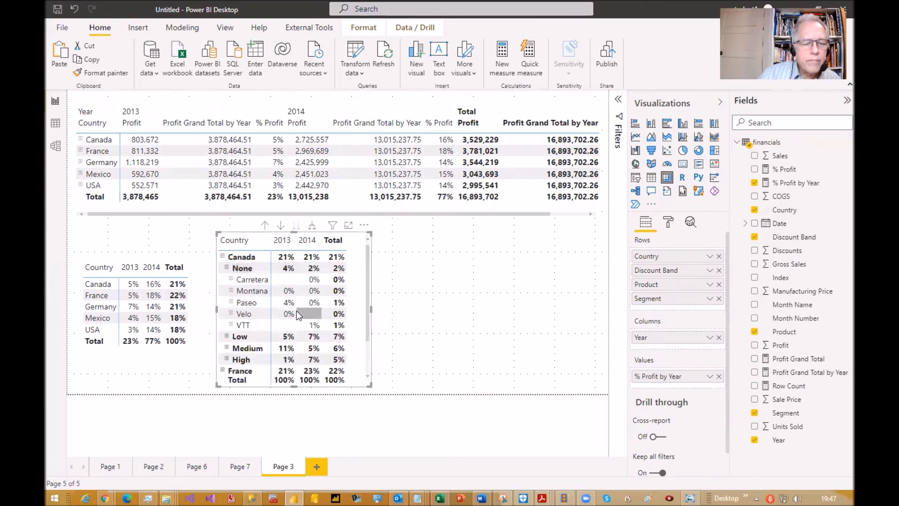
pyautogui.click(223, 257)
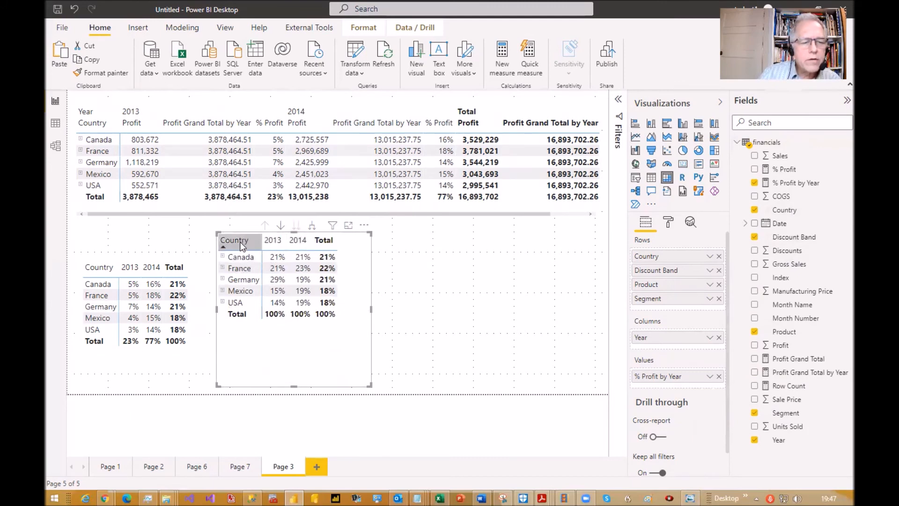
# Take the whole % Profit by Year matrix through the Discount Band and Product hierarchy levels to the Segment level.
pyautogui.click(296, 227)
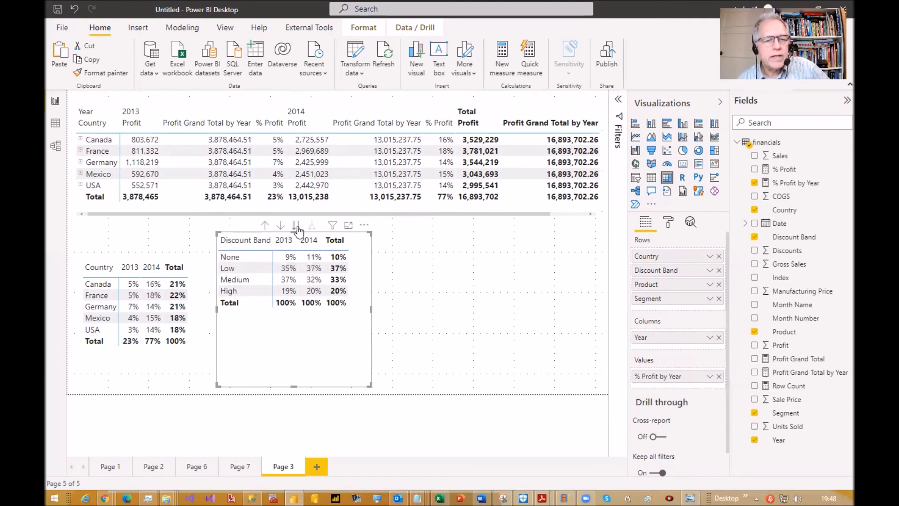
pyautogui.click(297, 227)
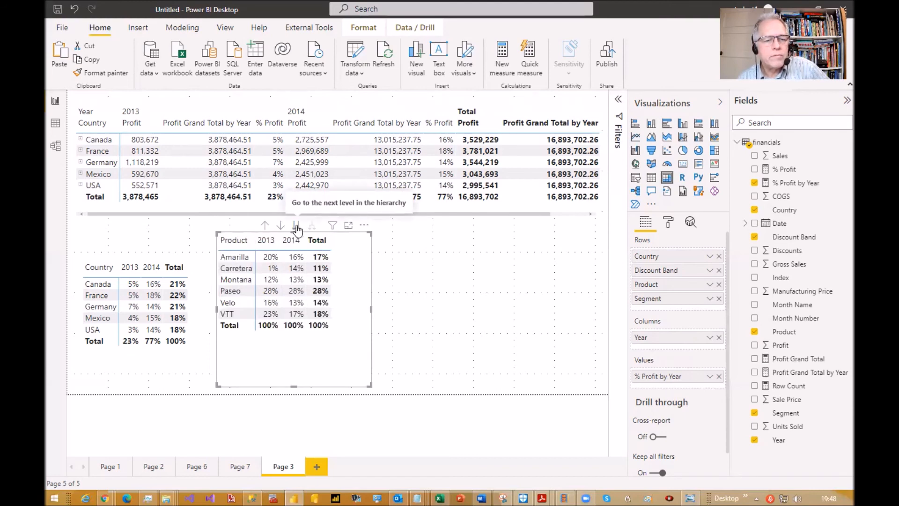
pyautogui.click(297, 227)
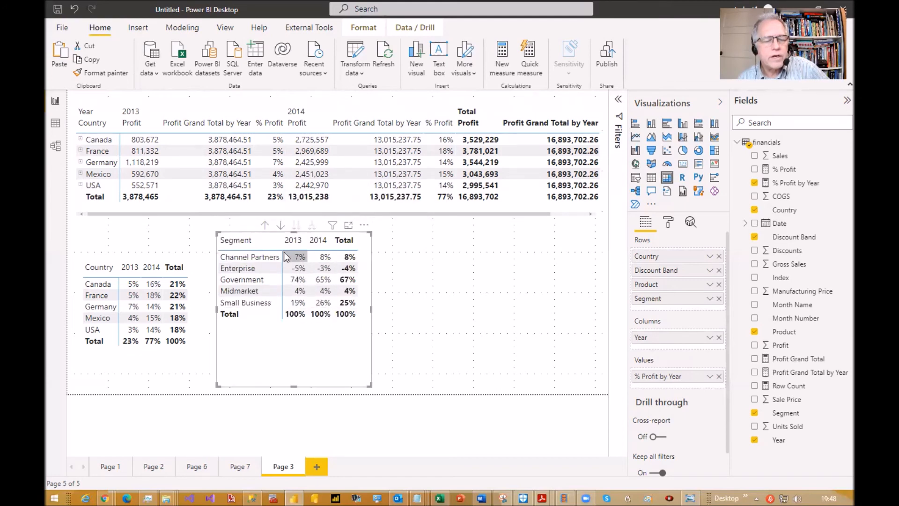
# Copy the Segment-level matrix visual, paste it onto a new report page and move it towards the upper middle of that page.
pyautogui.rightClick(328, 342)
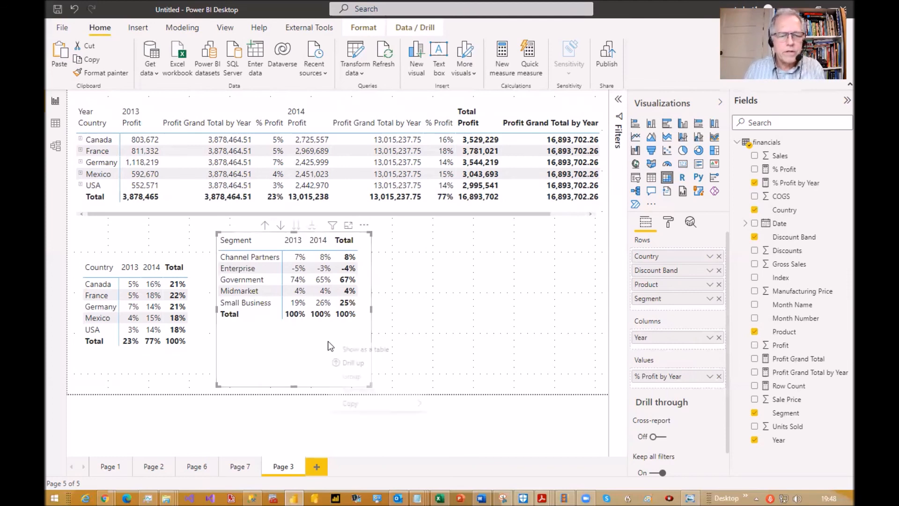
pyautogui.moveTo(376, 405)
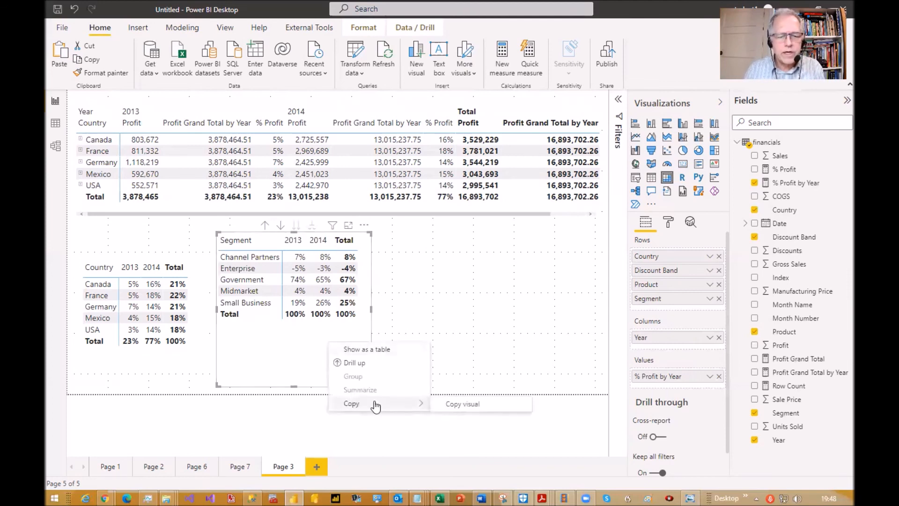
pyautogui.click(468, 404)
pyautogui.click(315, 468)
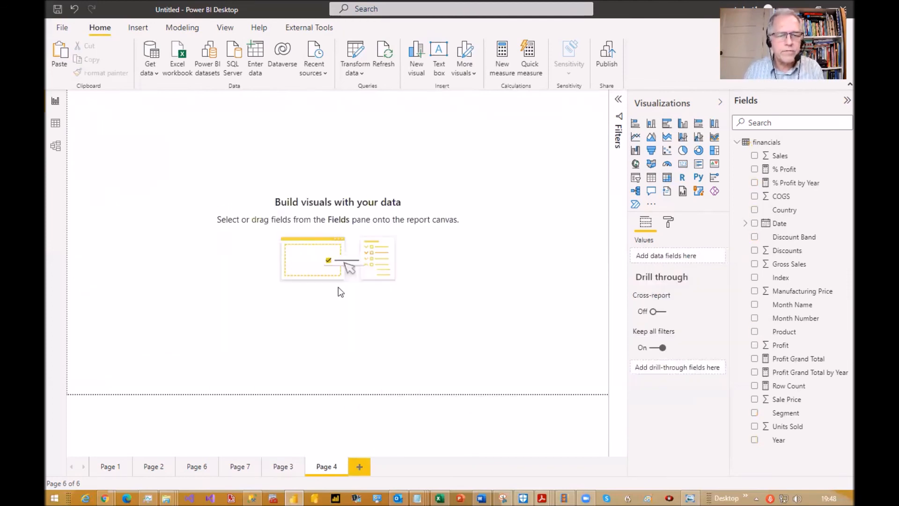
pyautogui.hotkey('ctrl', 'v')
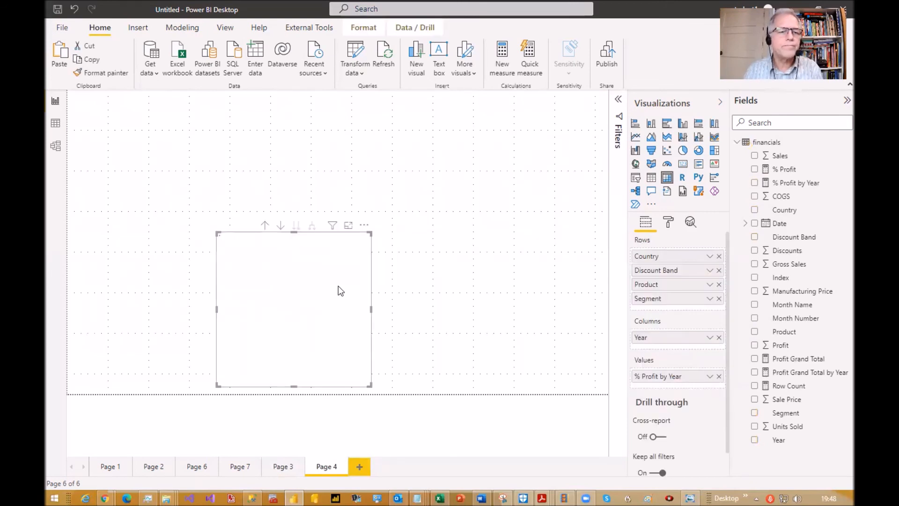
pyautogui.moveTo(316, 303); pyautogui.dragTo(329, 228)
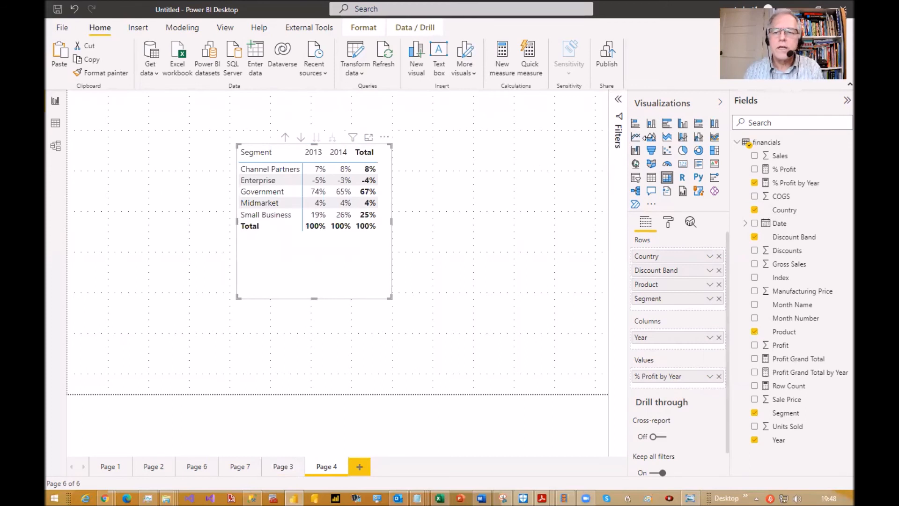
# Convert the pasted matrix to a clustered column chart and widen it so the segment labels fit.
pyautogui.click(684, 124)
pyautogui.moveTo(669, 317); pyautogui.dragTo(669, 348)
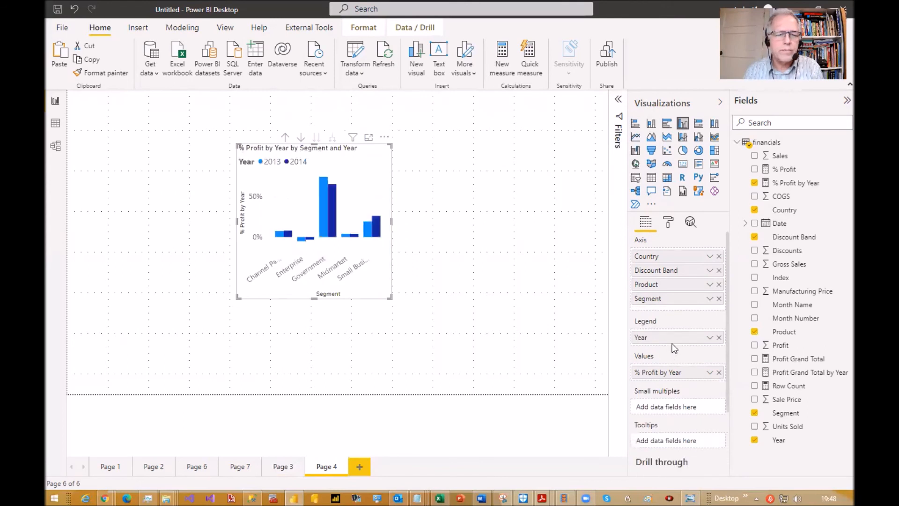
pyautogui.moveTo(392, 225); pyautogui.dragTo(507, 230)
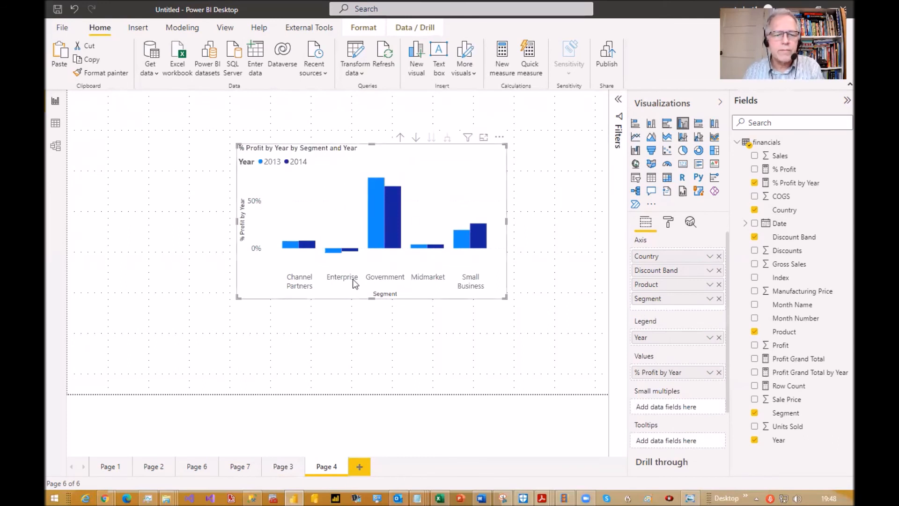
# Drill the column chart up to the Country level and examine the 2013 and 2014 profit percentages of the countries.
pyautogui.click(400, 139)
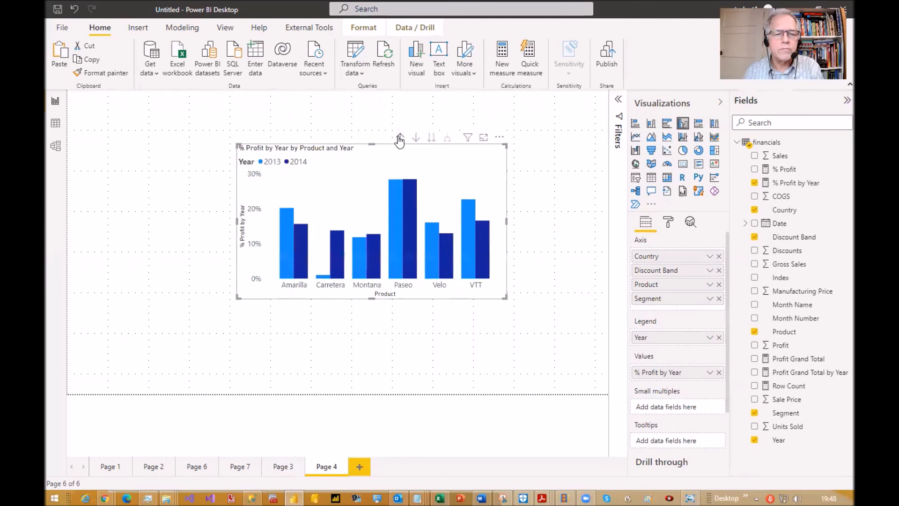
pyautogui.click(399, 138)
pyautogui.click(399, 139)
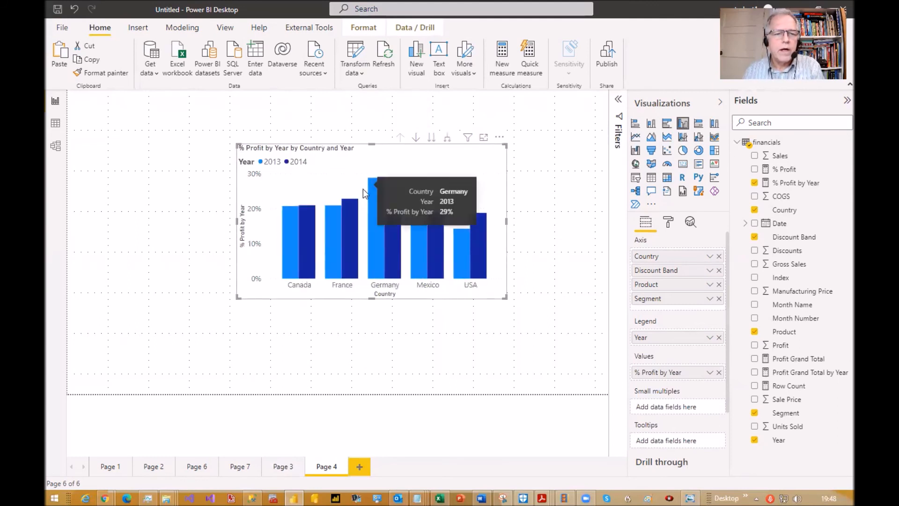
pyautogui.moveTo(287, 214)
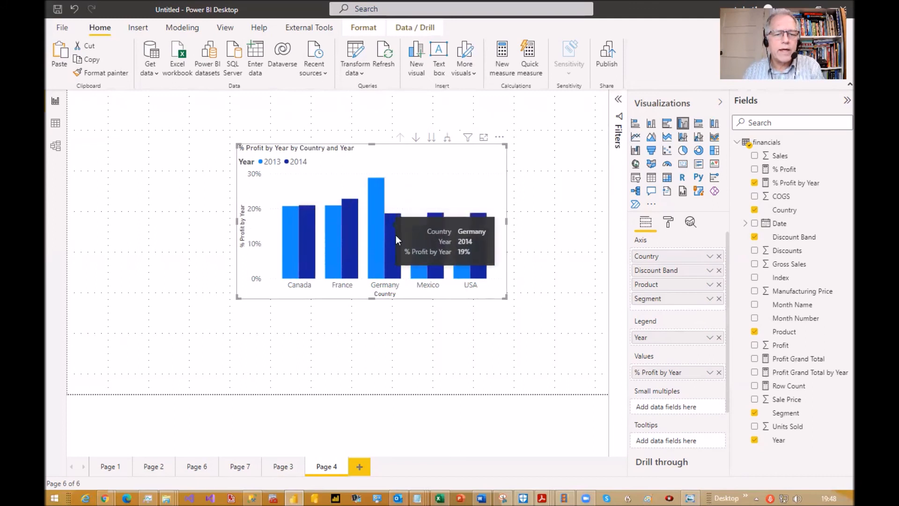
pyautogui.moveTo(467, 241)
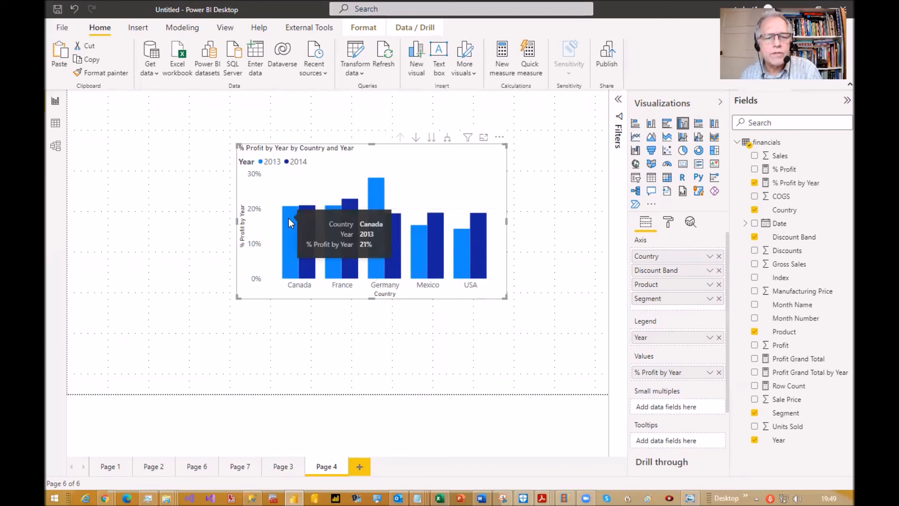
pyautogui.moveTo(330, 224)
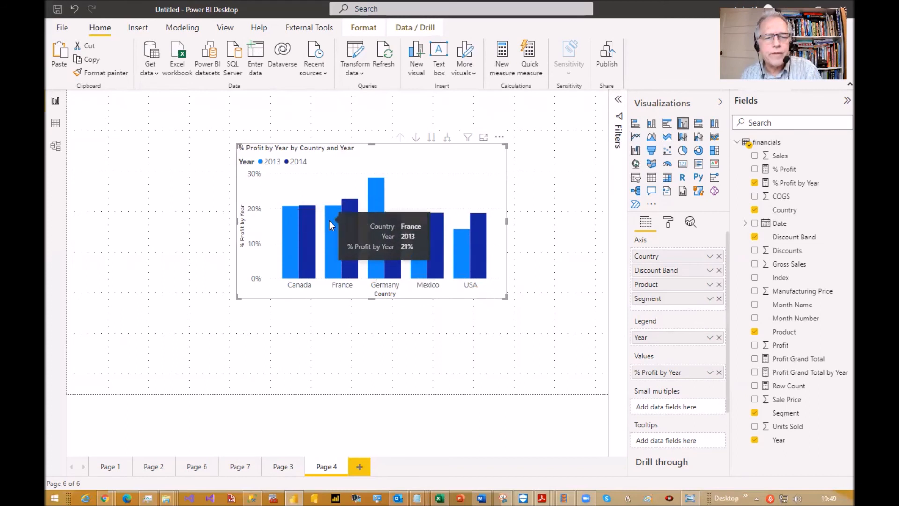
pyautogui.moveTo(415, 235)
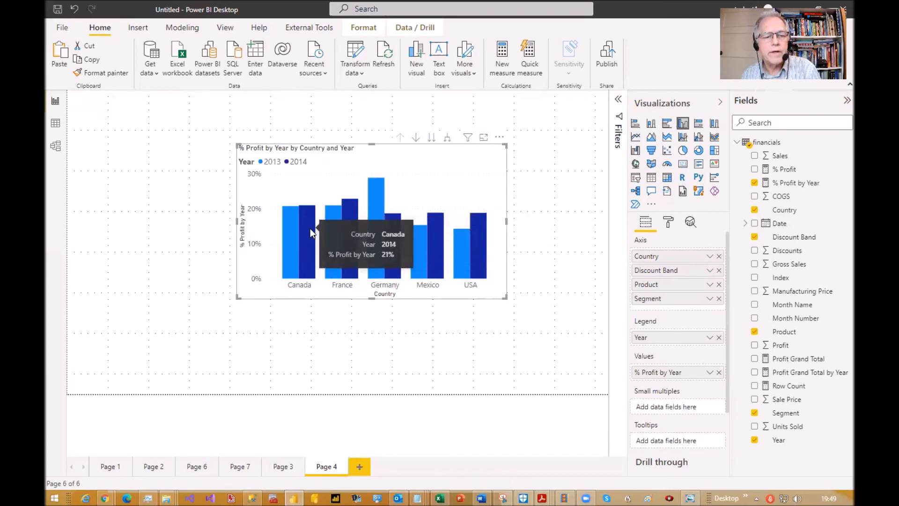
# Check the Segment matrix totals on Page 3, and view the Page 4 chart by Discount Band and Product before returning it to Country.
pyautogui.click(286, 467)
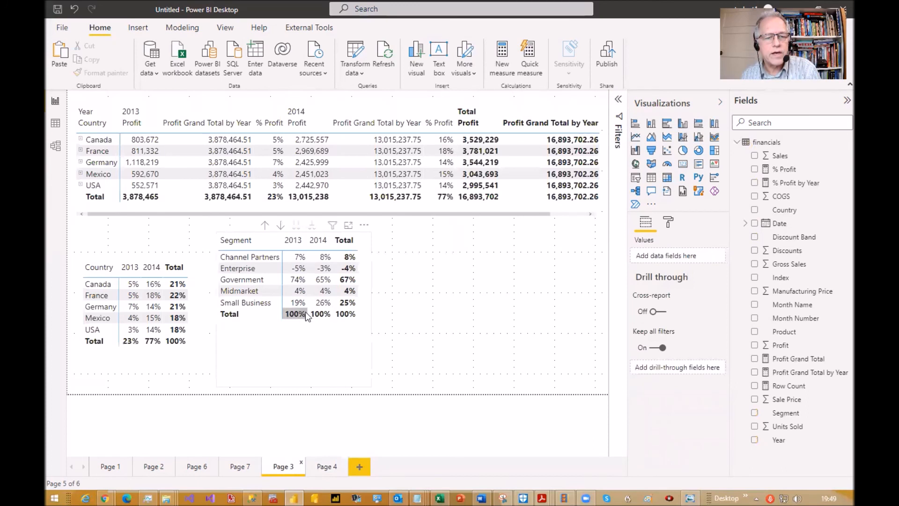
pyautogui.click(329, 467)
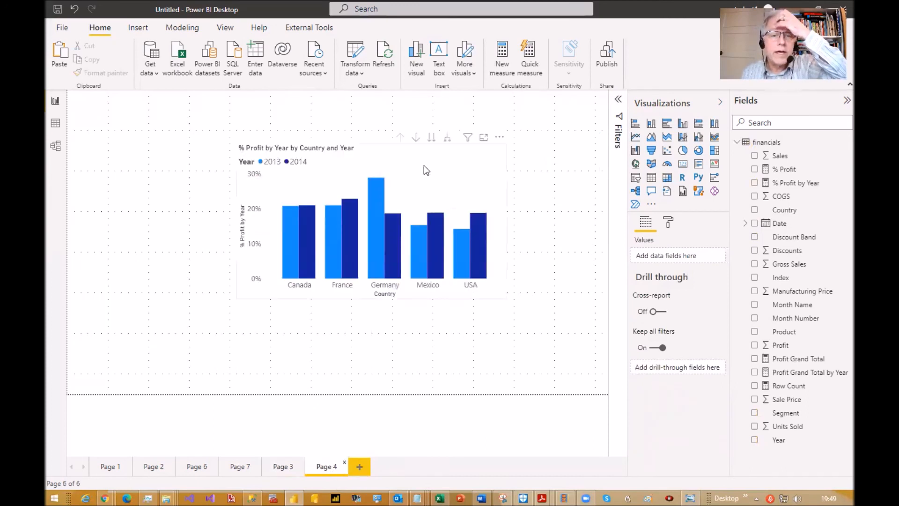
pyautogui.click(431, 138)
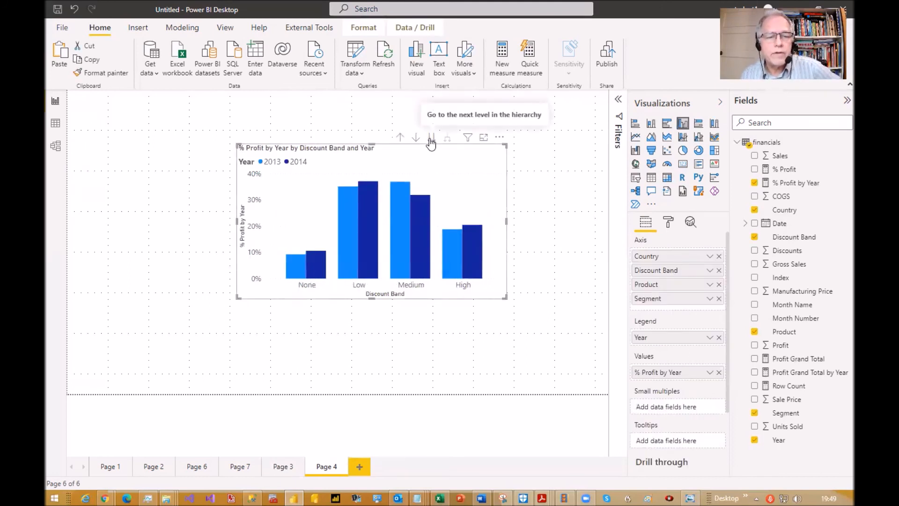
pyautogui.click(431, 139)
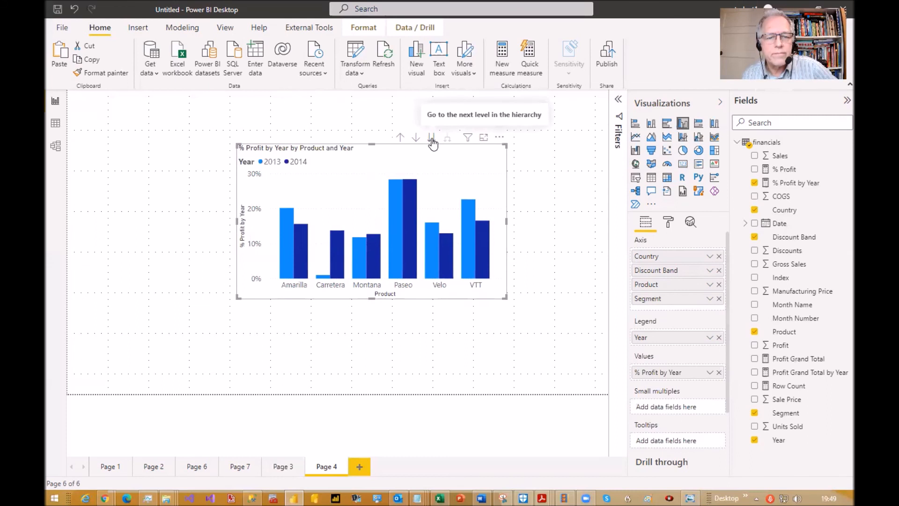
pyautogui.click(401, 139)
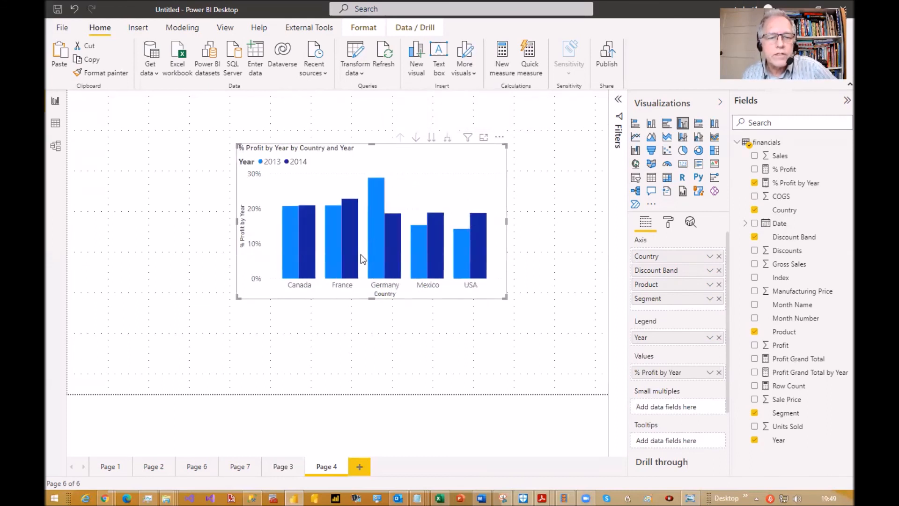
# Drill the column chart down into Germany and examine its 2013 and 2014 profit percentages by discount band.
pyautogui.moveTo(369, 223)
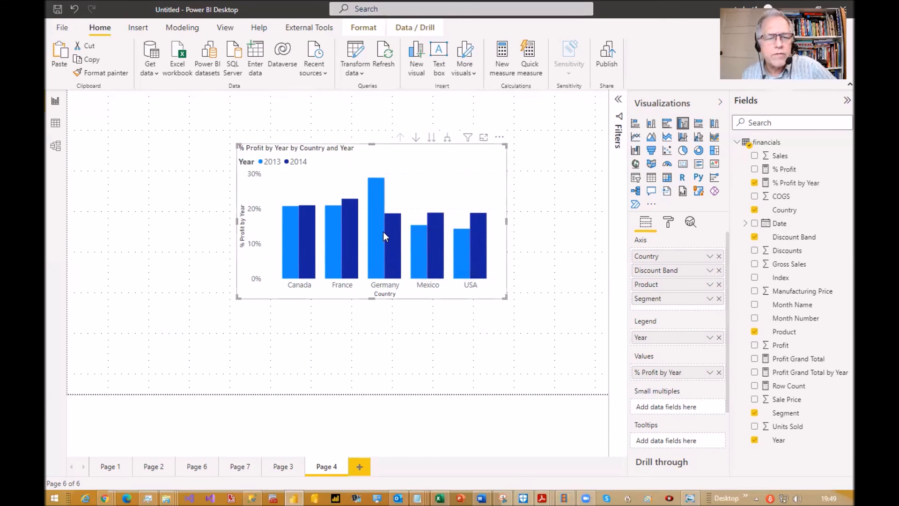
pyautogui.moveTo(383, 187)
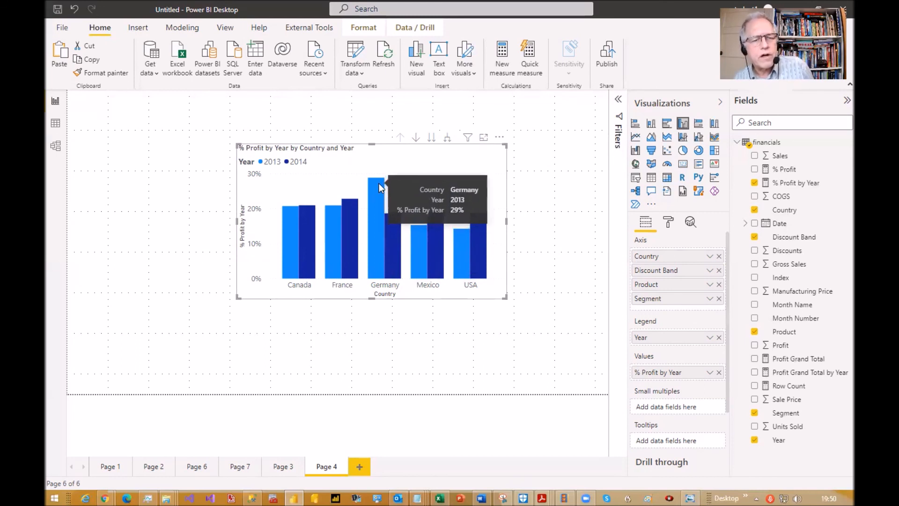
pyautogui.rightClick(395, 228)
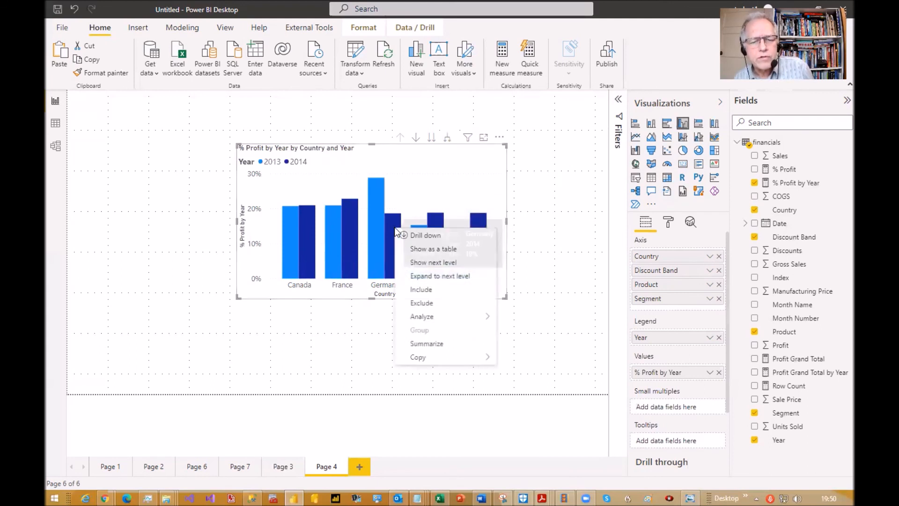
pyautogui.click(426, 235)
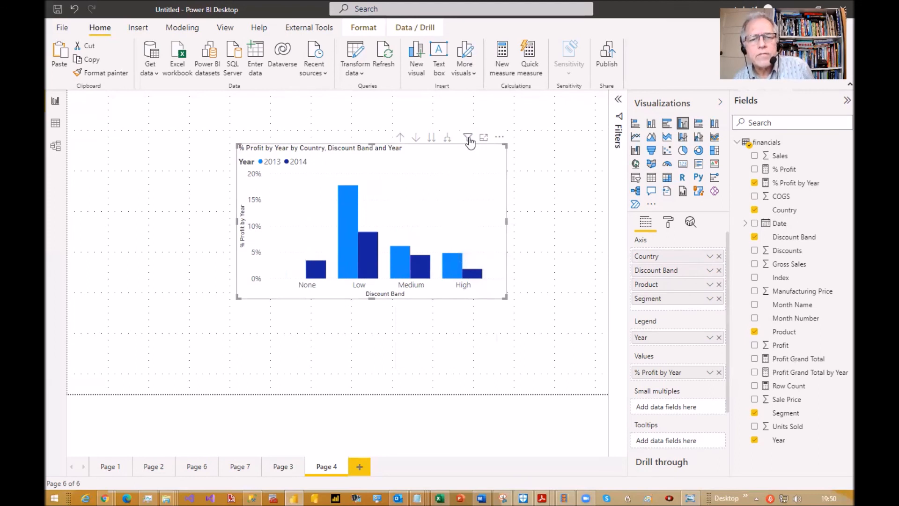
pyautogui.moveTo(469, 142)
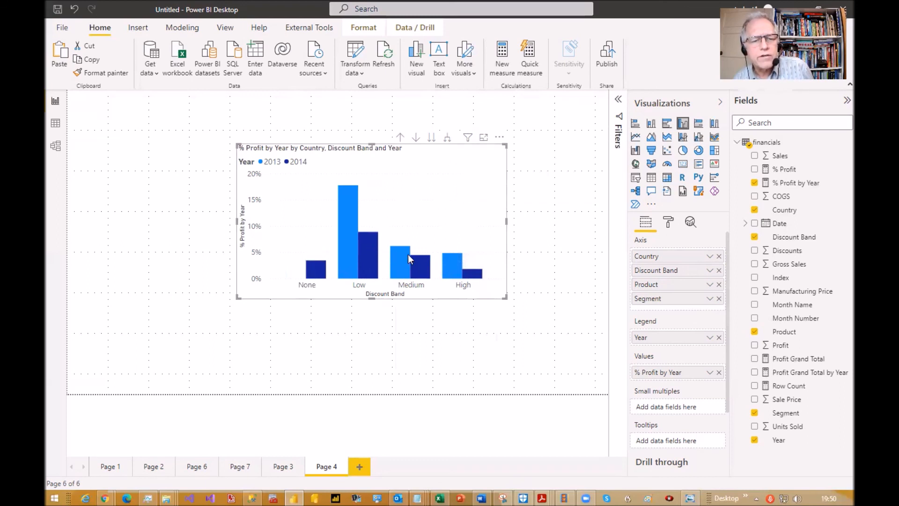
pyautogui.moveTo(450, 268)
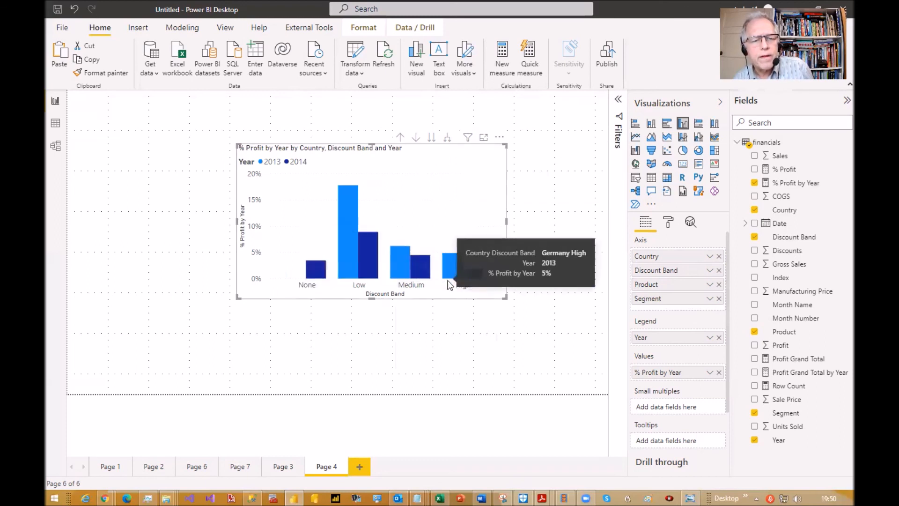
# Take the Germany-filtered chart through the Product level to the Segment level, examine the Government column, and go back to Page 3.
pyautogui.click(432, 140)
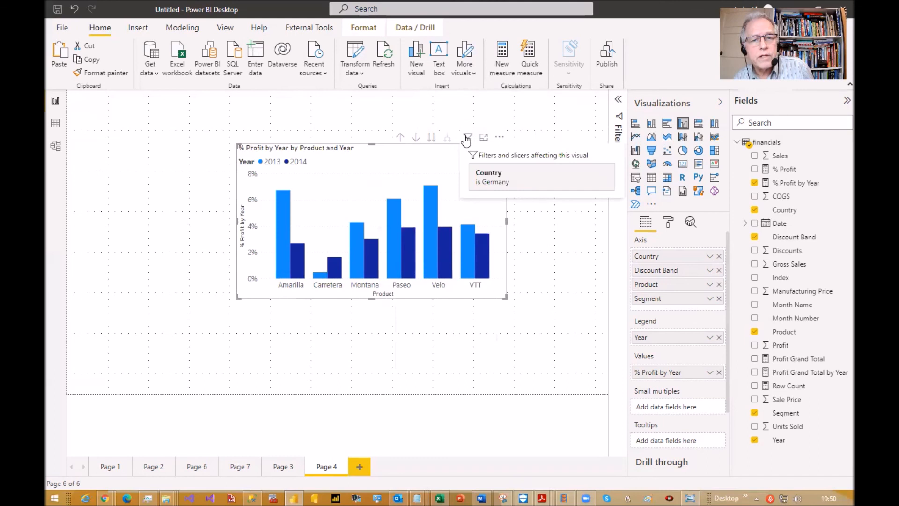
pyautogui.click(432, 140)
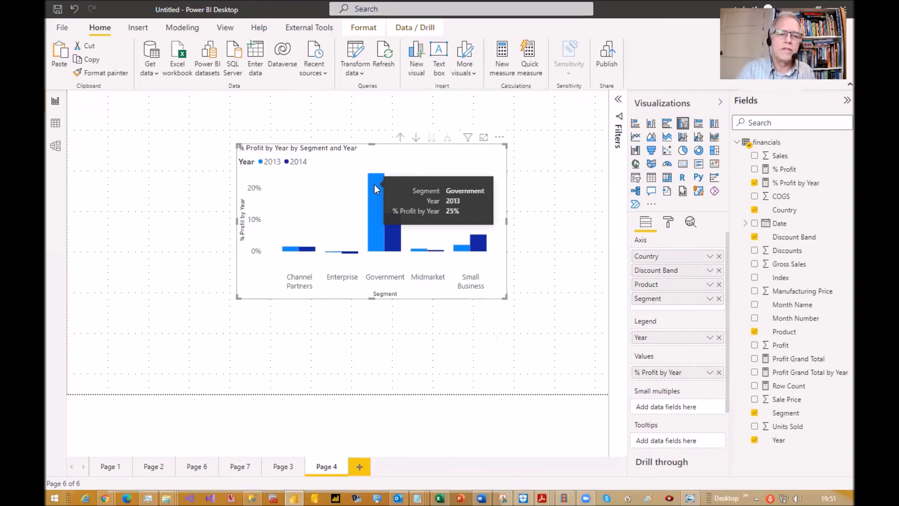
pyautogui.click(283, 467)
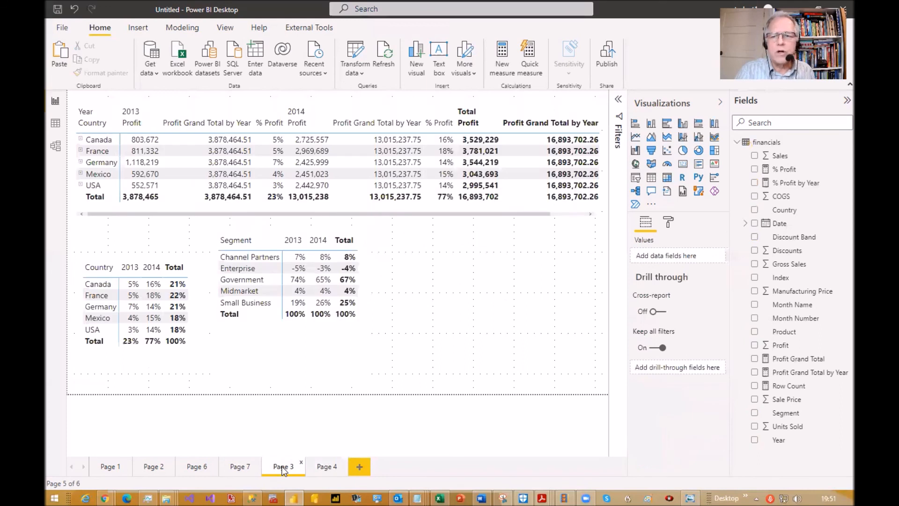